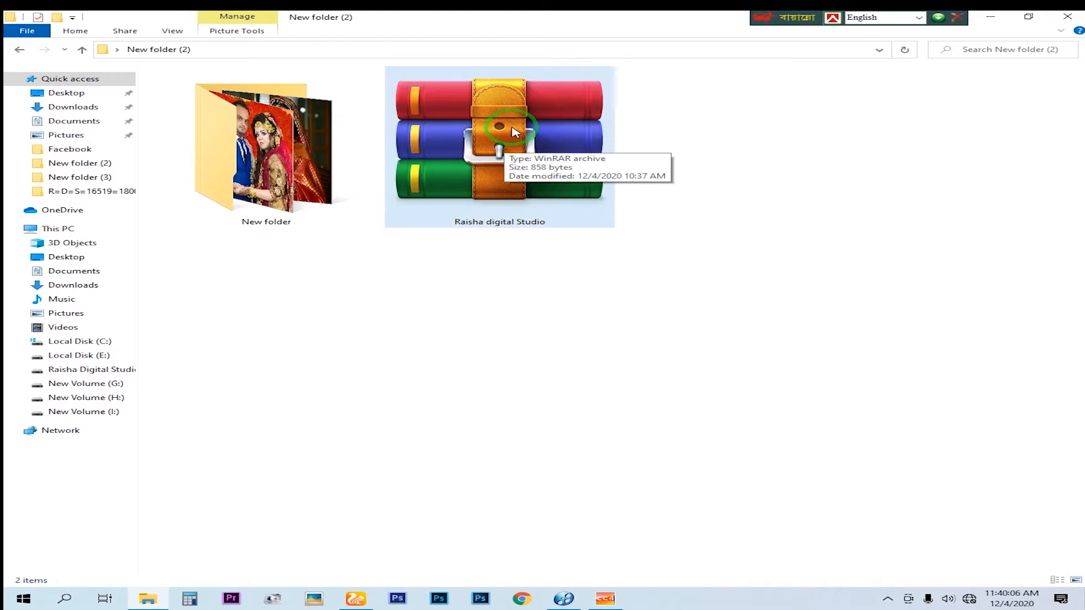
Extract the Raisha digital Studio archive into the current folder, entering the archive password, and look inside the extracted folder.
{"action": "right_click", "coordinate": [513, 130]}
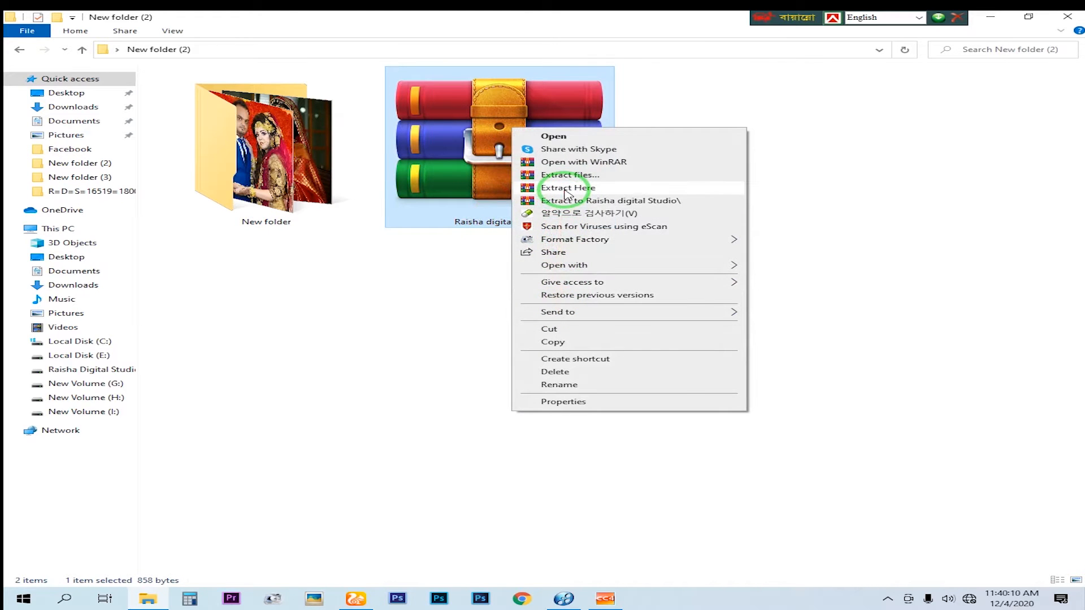
{"action": "left_click", "coordinate": [565, 190]}
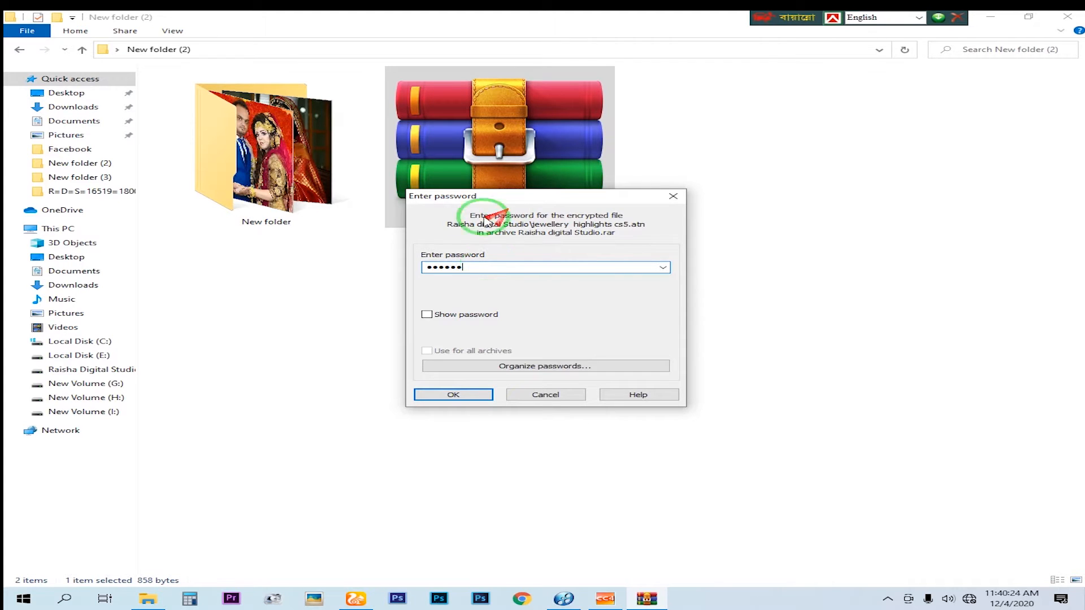
{"action": "left_click", "coordinate": [452, 395]}
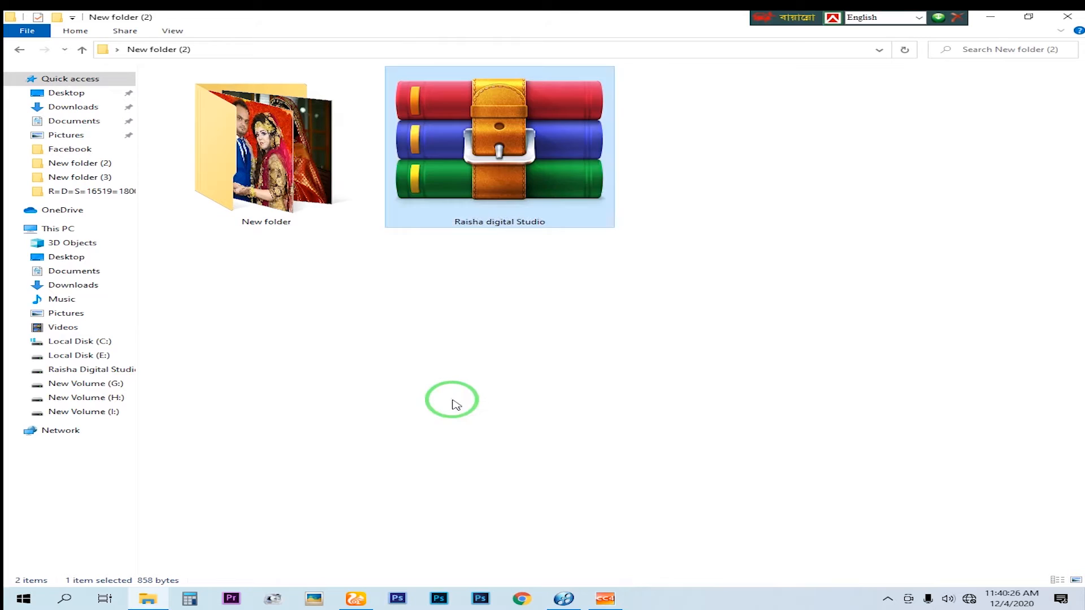
{"action": "double_click", "coordinate": [497, 170]}
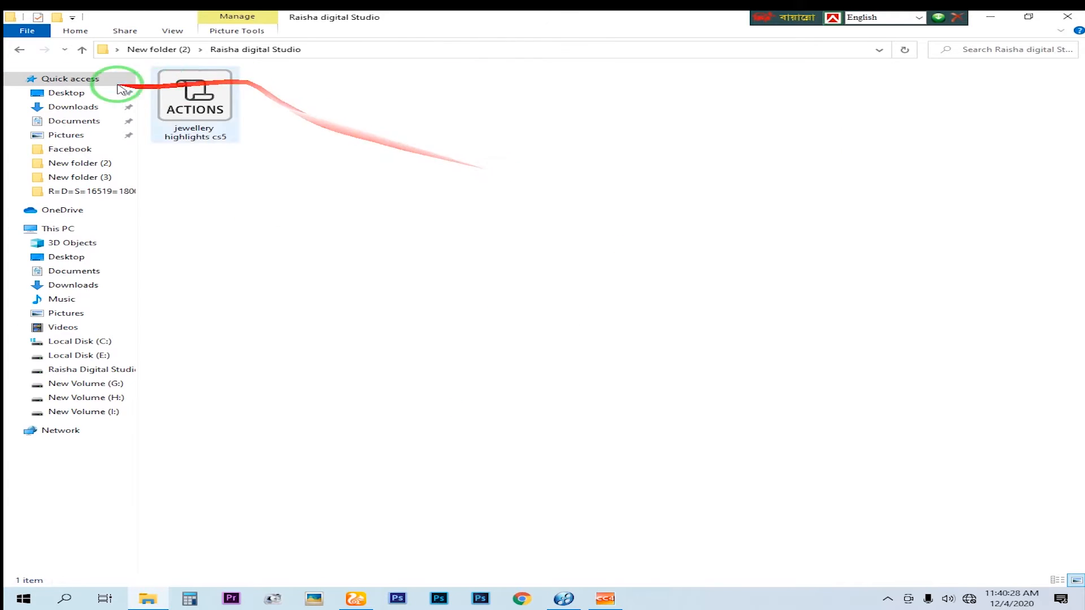
{"action": "left_click", "coordinate": [82, 49]}
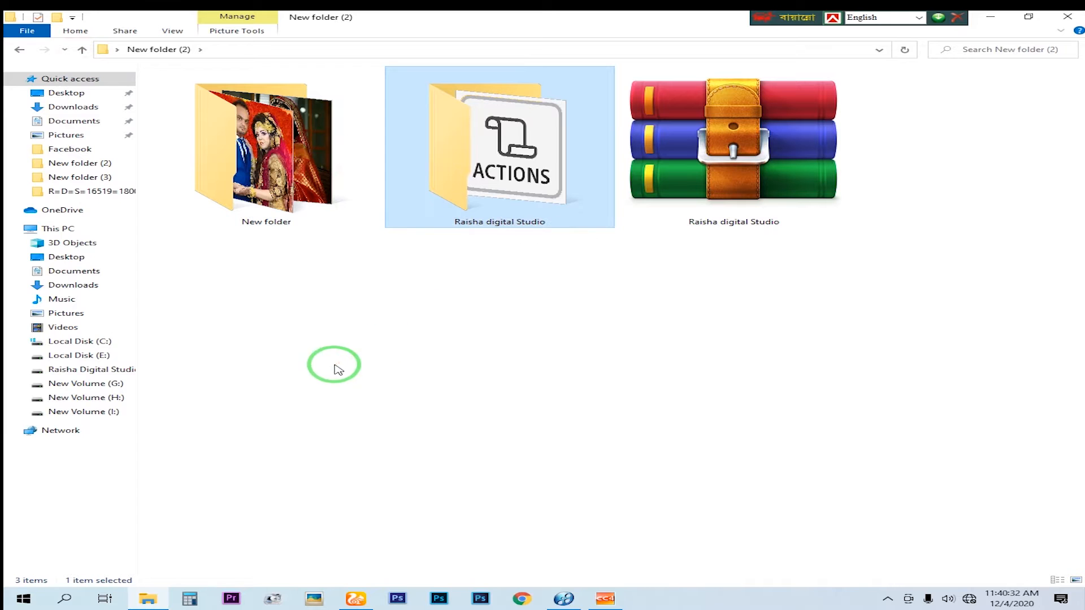
Launch Adobe Photoshop CS6 (64 Bit) and open all the pictures from New folder in it.
{"action": "left_click", "coordinate": [23, 598]}
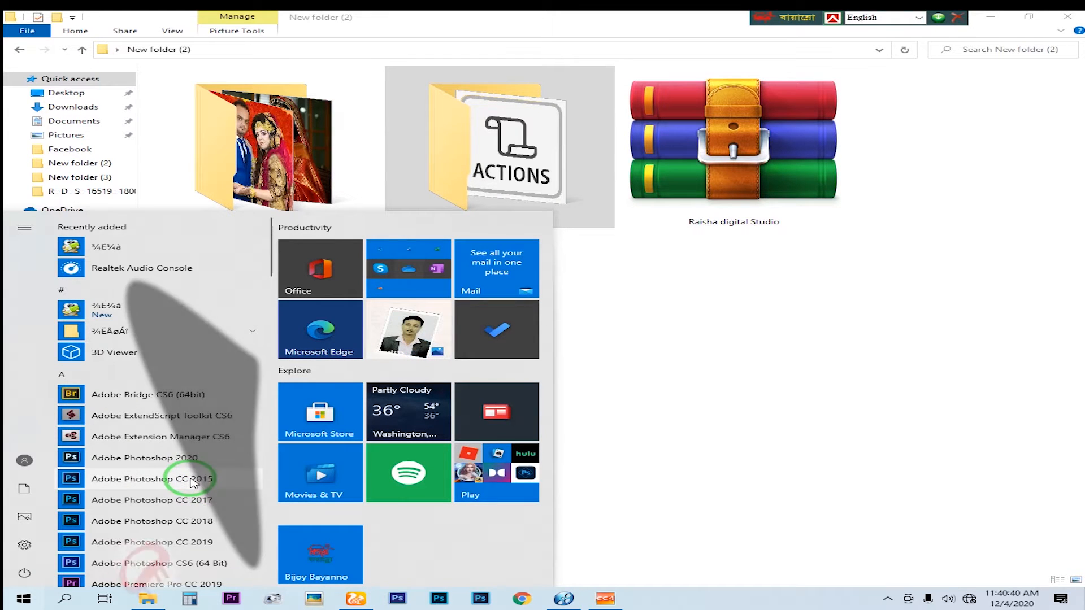
{"action": "left_click", "coordinate": [187, 563]}
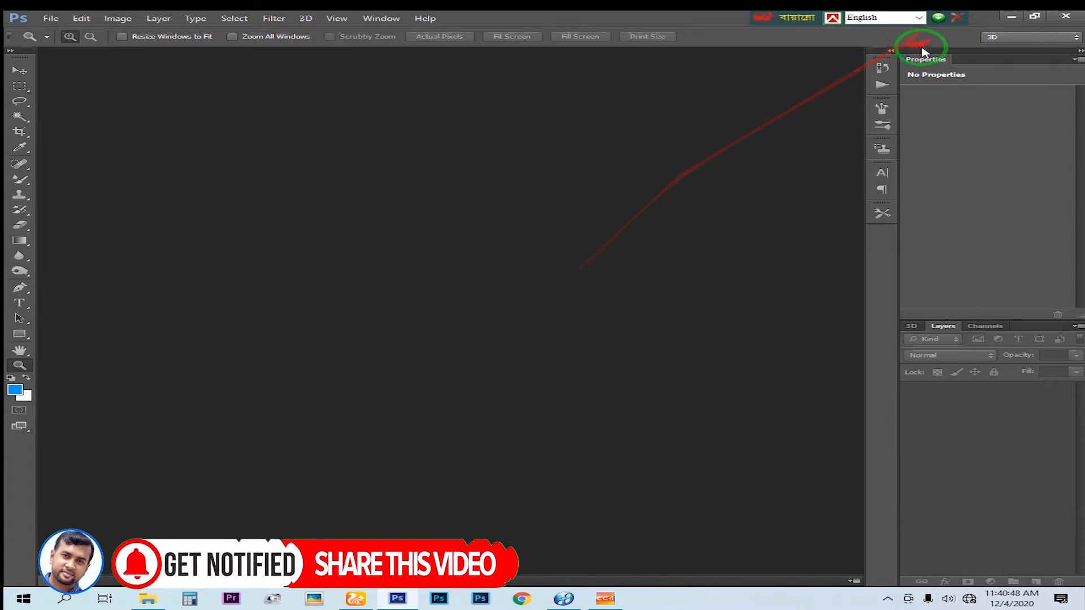
{"action": "left_click", "coordinate": [1011, 17]}
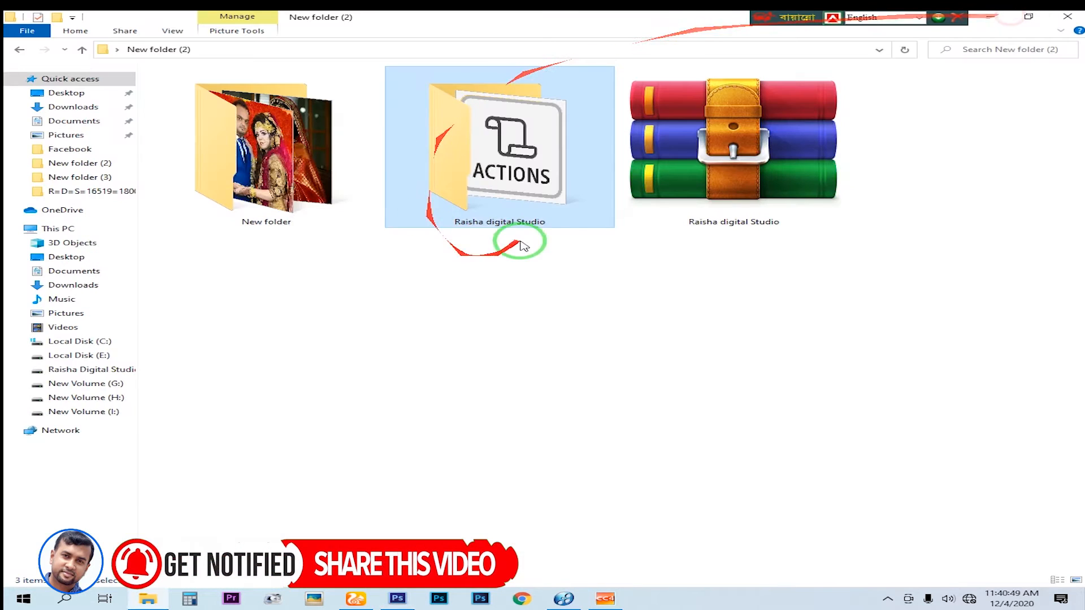
{"action": "double_click", "coordinate": [241, 153]}
{"action": "left_click_drag", "start_coordinate": [1002, 169], "coordinate": [170, 79]}
{"action": "left_click_drag", "start_coordinate": [221, 119], "coordinate": [486, 409]}
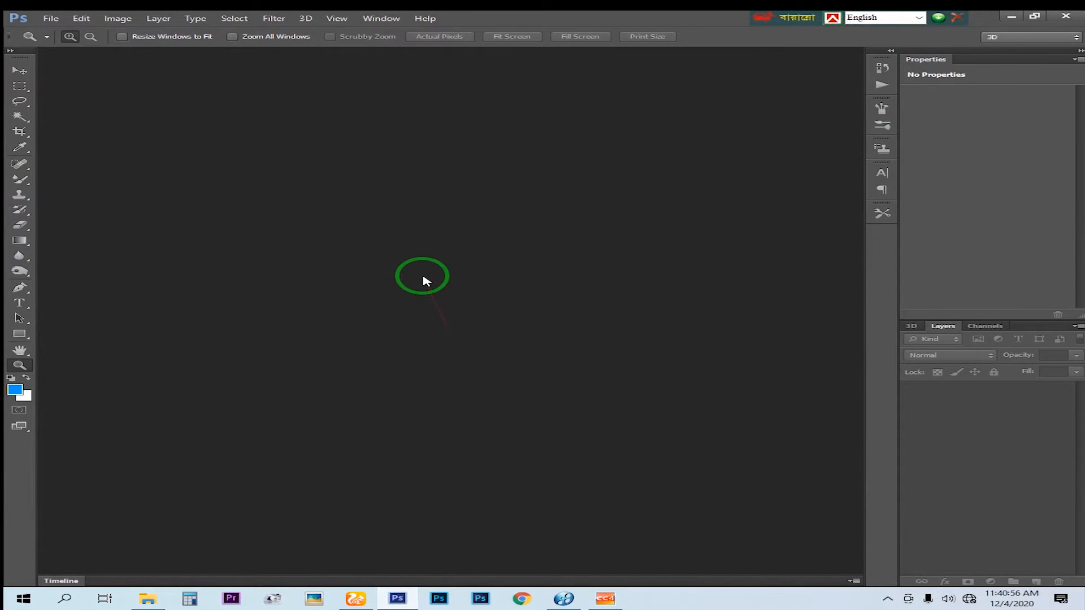
{"action": "left_click_drag", "start_coordinate": [457, 272], "coordinate": [455, 268]}
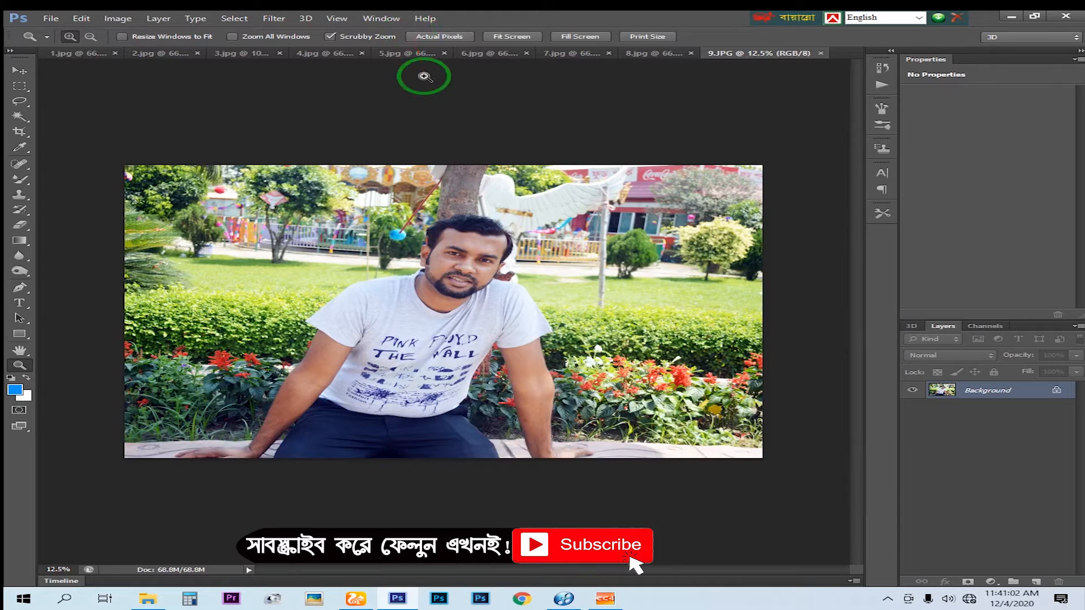
Load the jewellery highlights cs5 action file from the Raisha digital Studio folder and display the actions in Button Mode.
{"action": "left_click", "coordinate": [375, 18]}
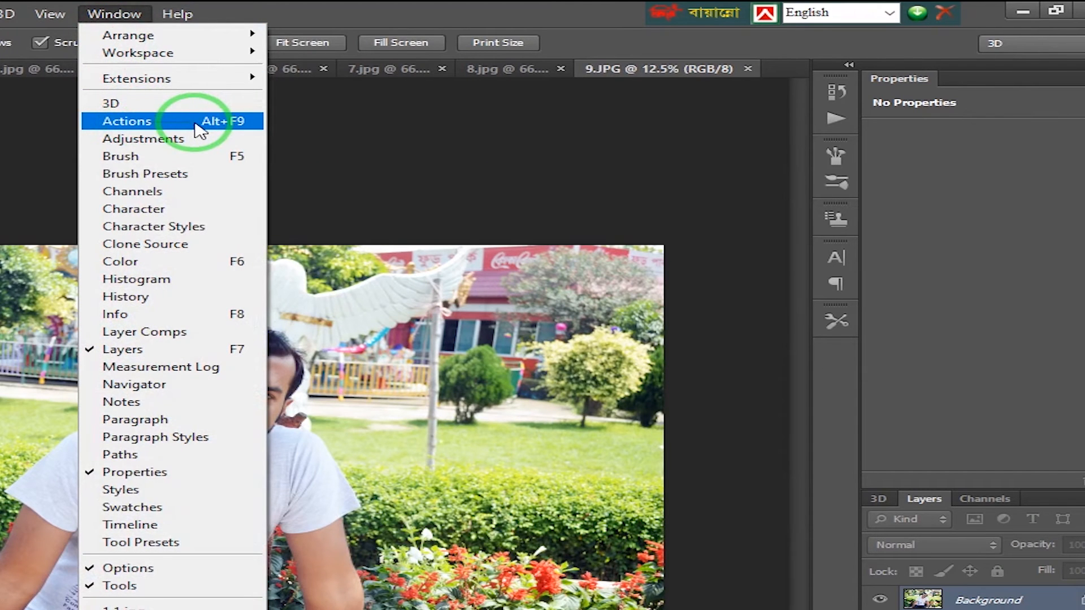
{"action": "left_click", "coordinate": [202, 129]}
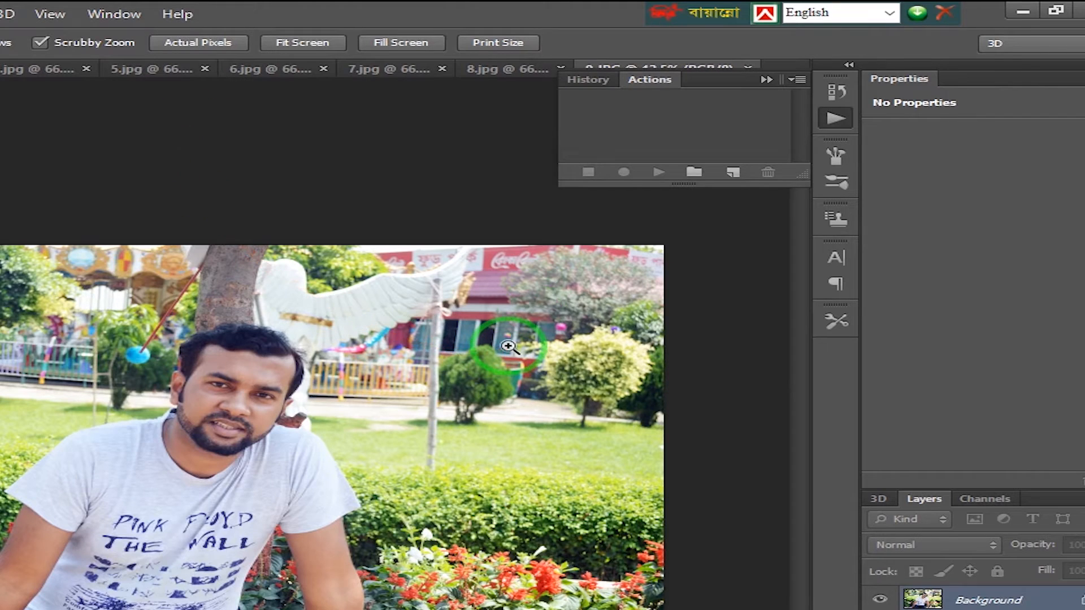
{"action": "left_click", "coordinate": [799, 80]}
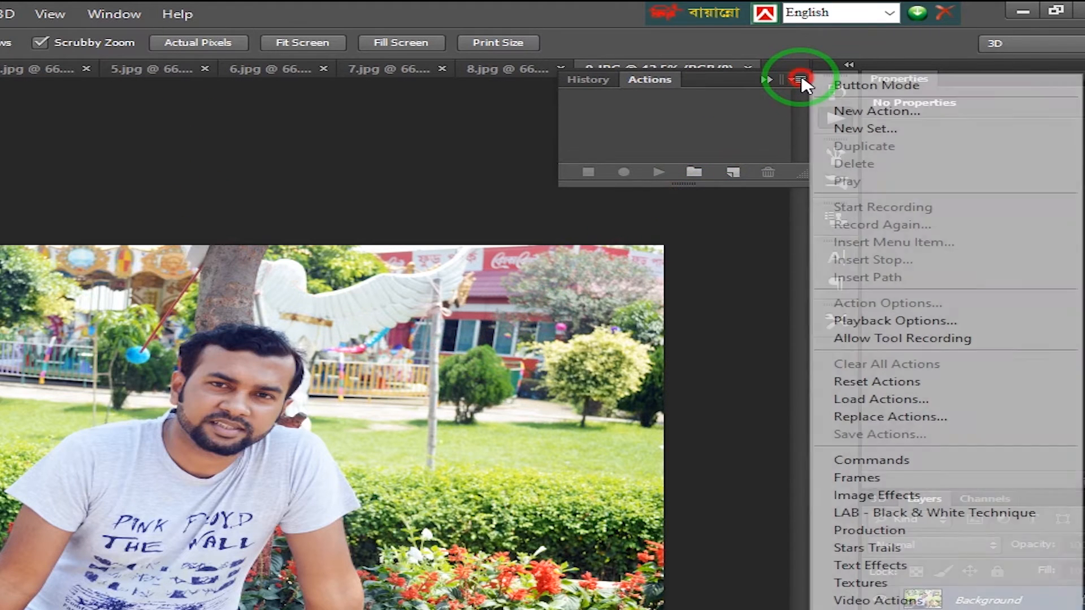
{"action": "left_click", "coordinate": [879, 400]}
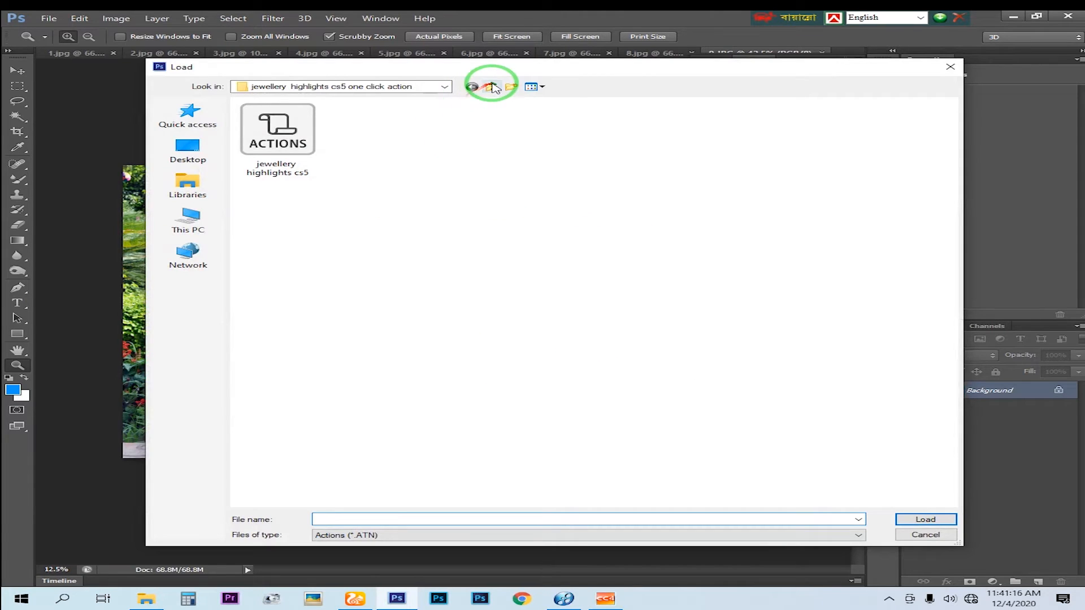
{"action": "left_click", "coordinate": [493, 87]}
{"action": "double_click", "coordinate": [833, 130]}
{"action": "left_click", "coordinate": [377, 142]}
{"action": "double_click", "coordinate": [377, 142]}
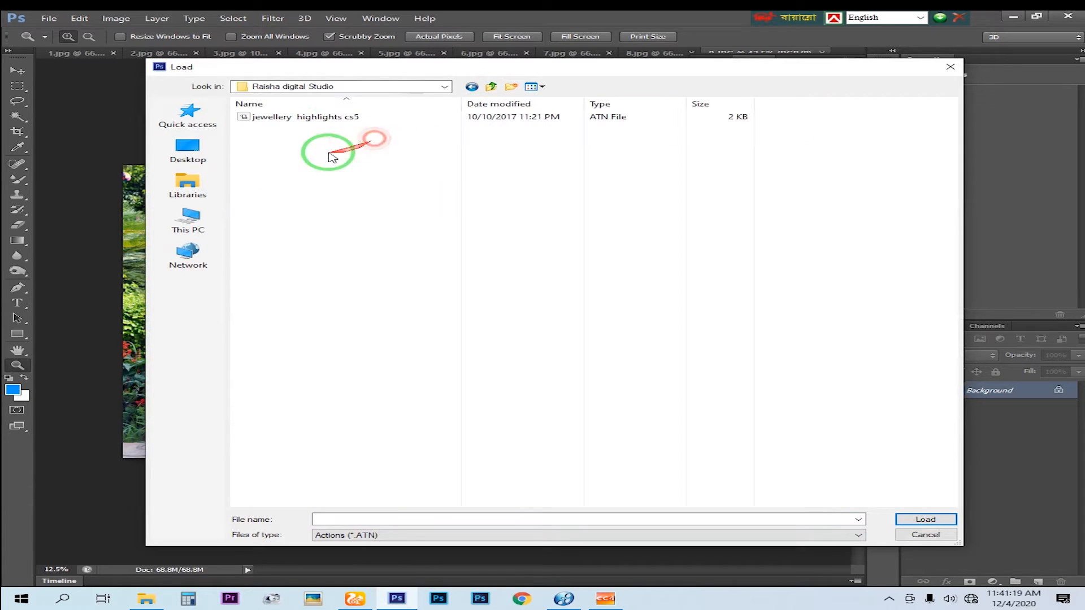
{"action": "left_click", "coordinate": [302, 118]}
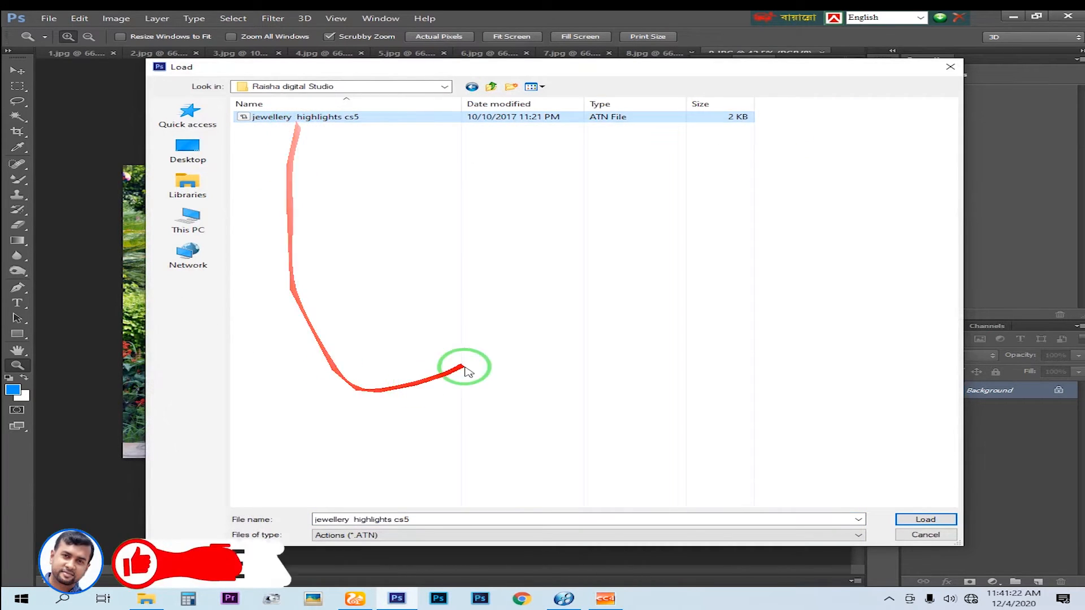
{"action": "left_click", "coordinate": [925, 520]}
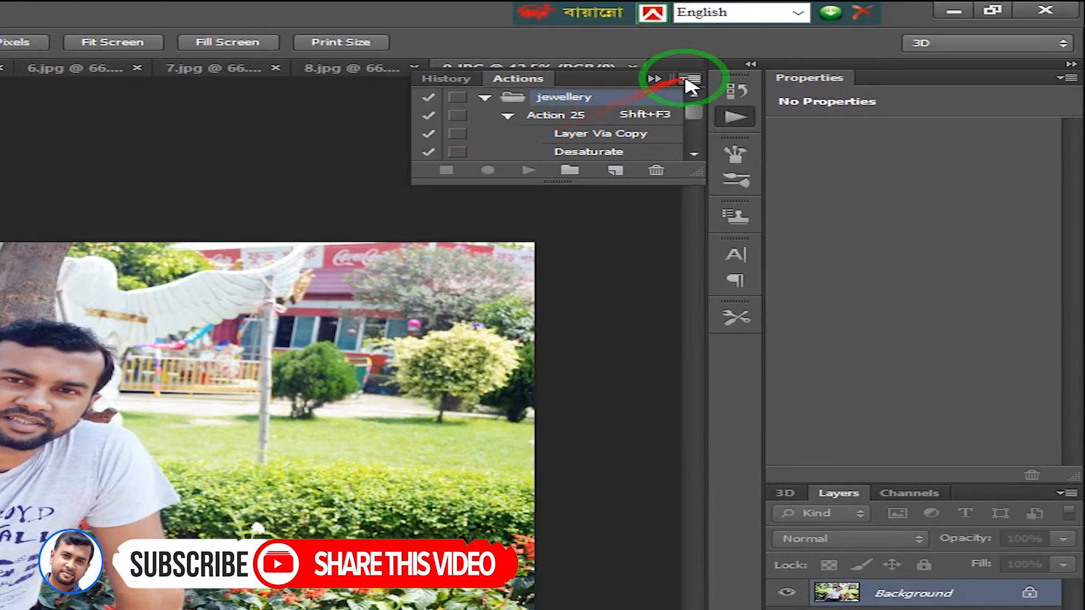
{"action": "left_click", "coordinate": [857, 60]}
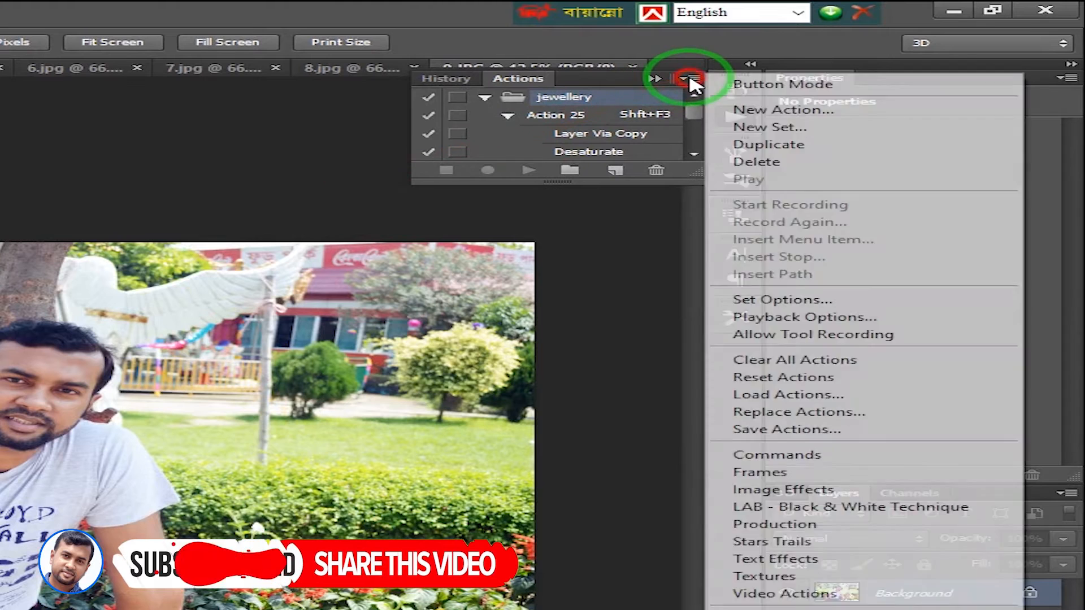
{"action": "left_click", "coordinate": [798, 84]}
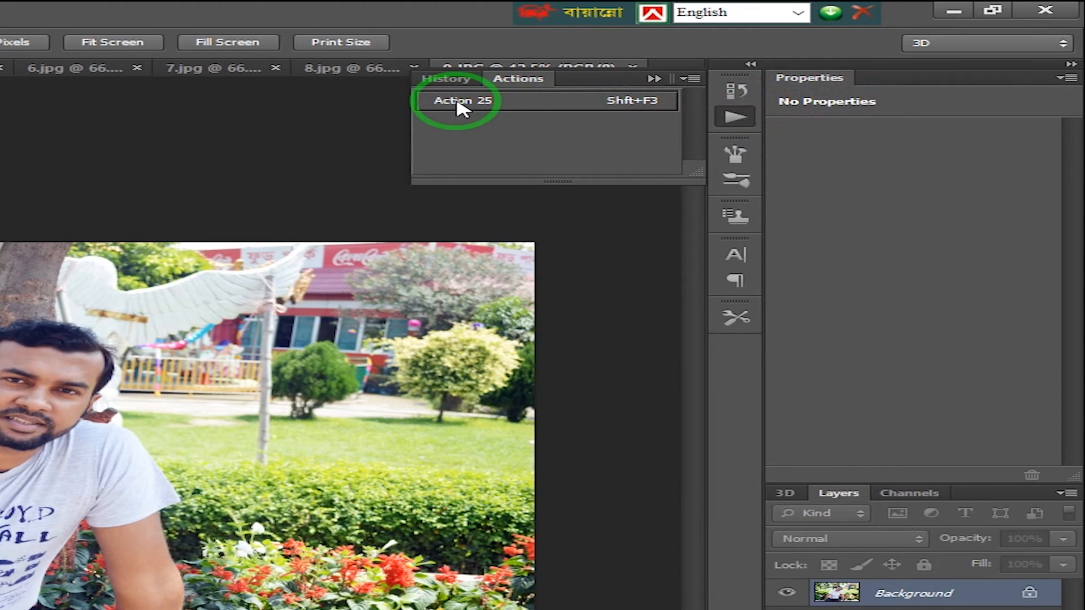
Run Action 25 on 9.JPG and close the image without saving.
{"action": "left_click", "coordinate": [455, 105]}
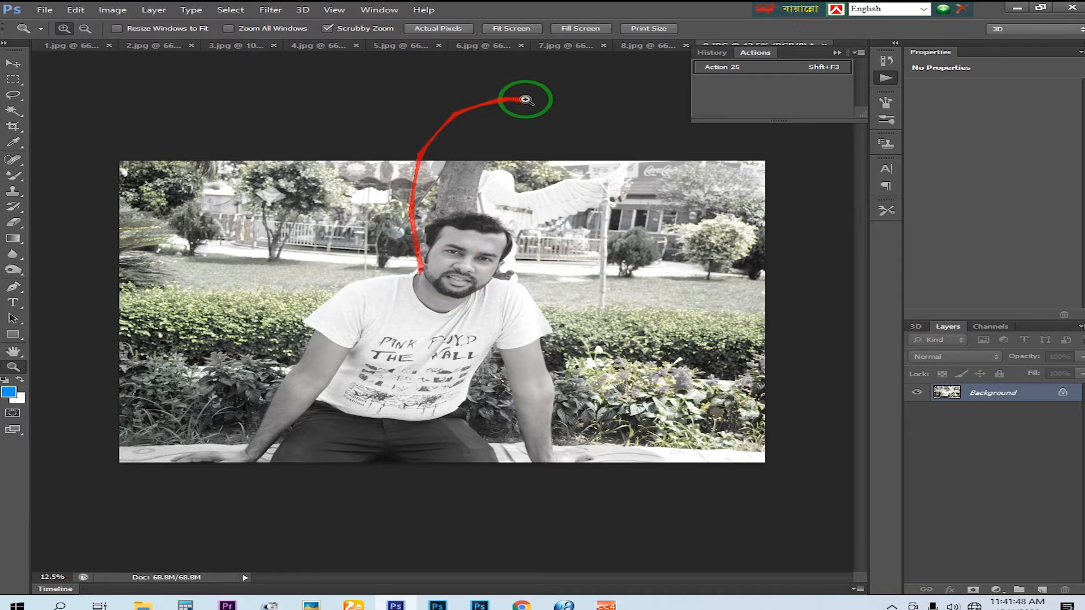
{"action": "key", "text": "ctrl+w"}
{"action": "left_click", "coordinate": [553, 228]}
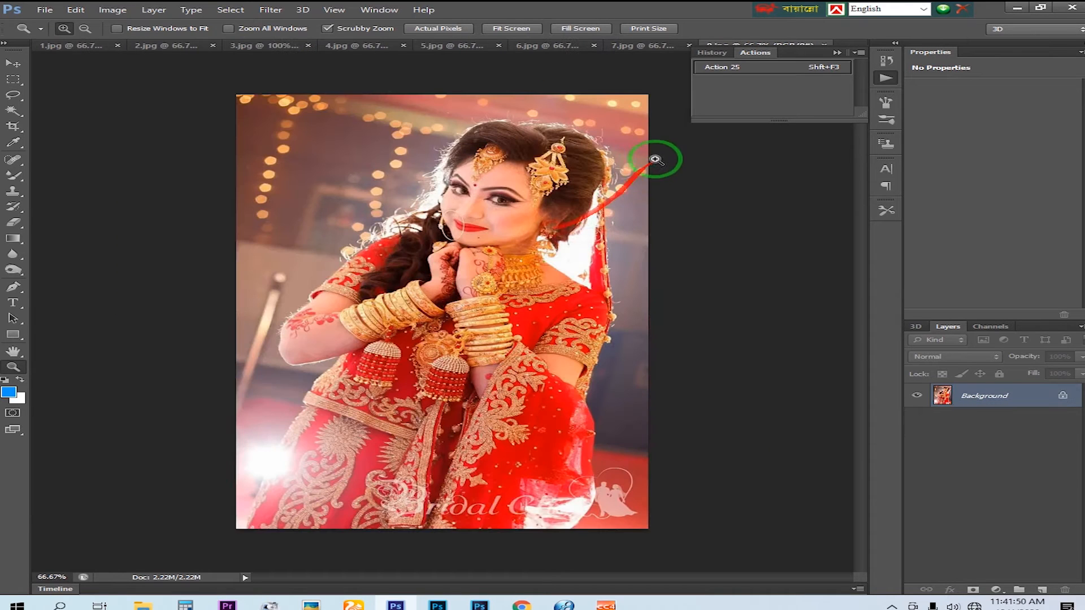
Run Action 25 on 8.jpg, inspect the jewellery up close, and close the image without saving.
{"action": "left_click", "coordinate": [716, 67]}
{"action": "left_click", "coordinate": [468, 222]}
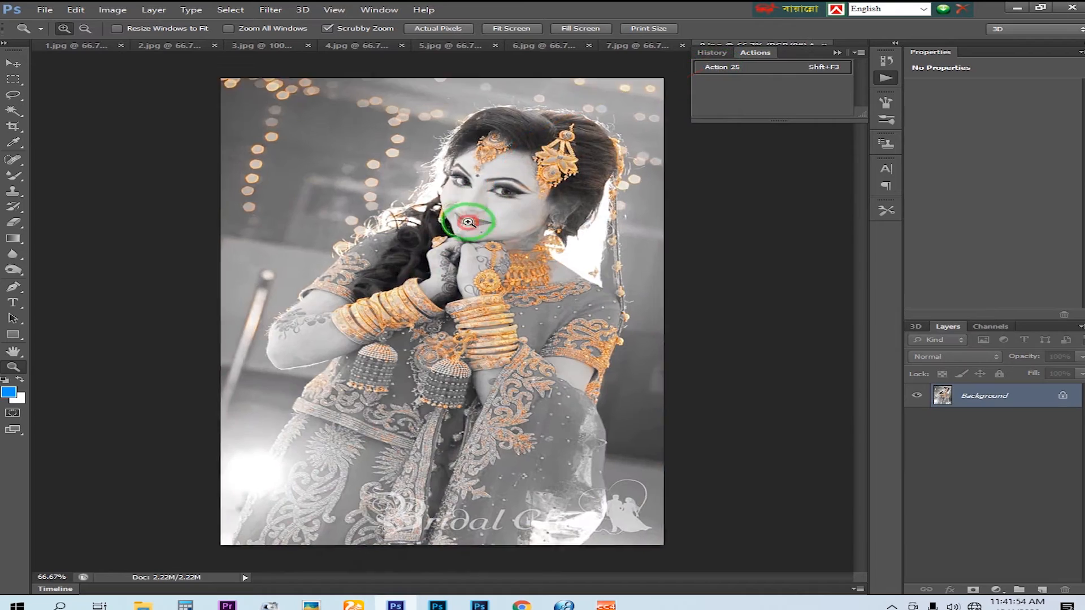
{"action": "left_click", "coordinate": [469, 222]}
{"action": "left_click", "coordinate": [492, 214], "text": "alt"}
{"action": "left_click", "coordinate": [494, 213], "text": "alt"}
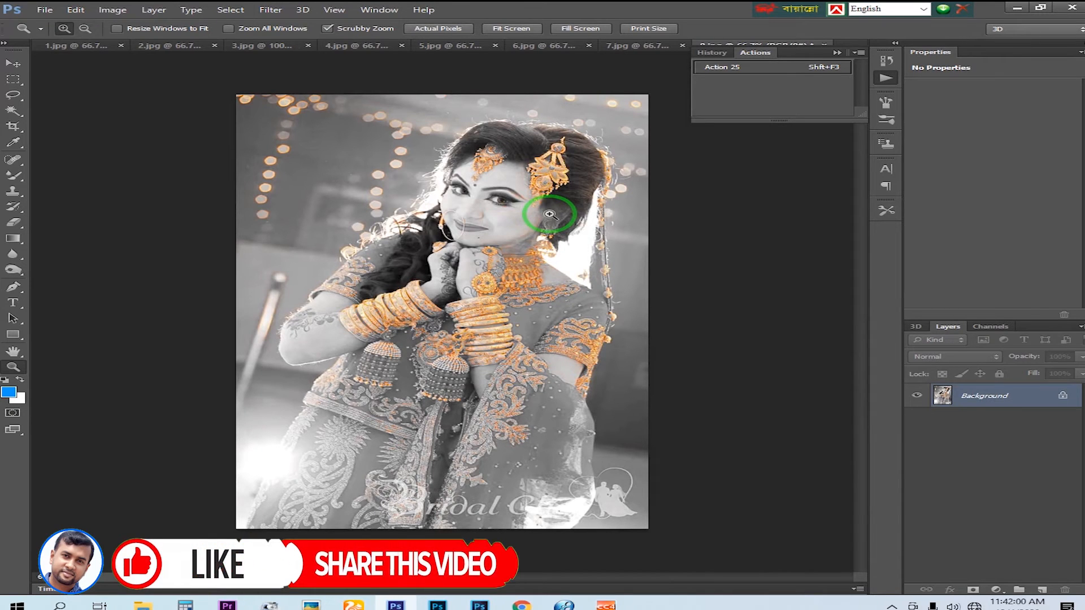
{"action": "key", "text": "ctrl+w"}
{"action": "left_click", "coordinate": [544, 230]}
Apply Action 25 to 7.jpg, check the result, and close the image without saving.
{"action": "left_click", "coordinate": [820, 67]}
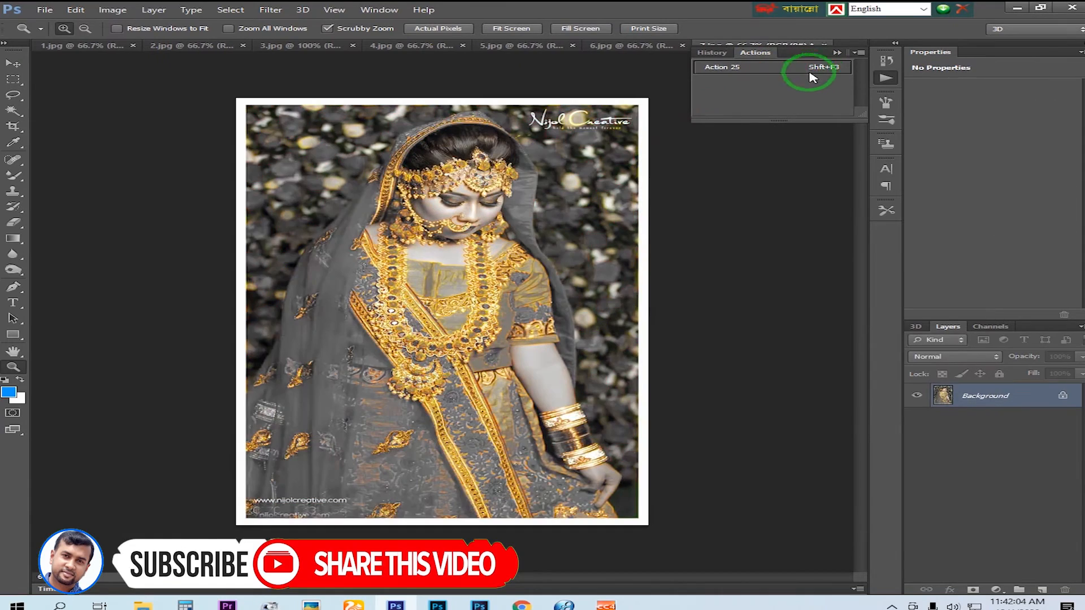
{"action": "left_click", "coordinate": [577, 211]}
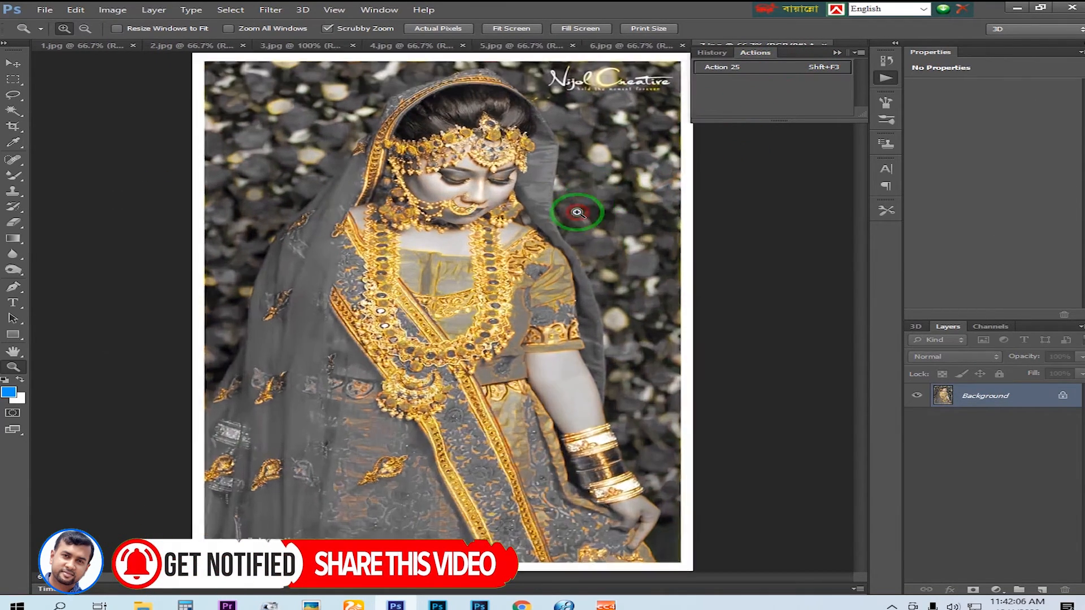
{"action": "left_click", "coordinate": [554, 211], "text": "alt"}
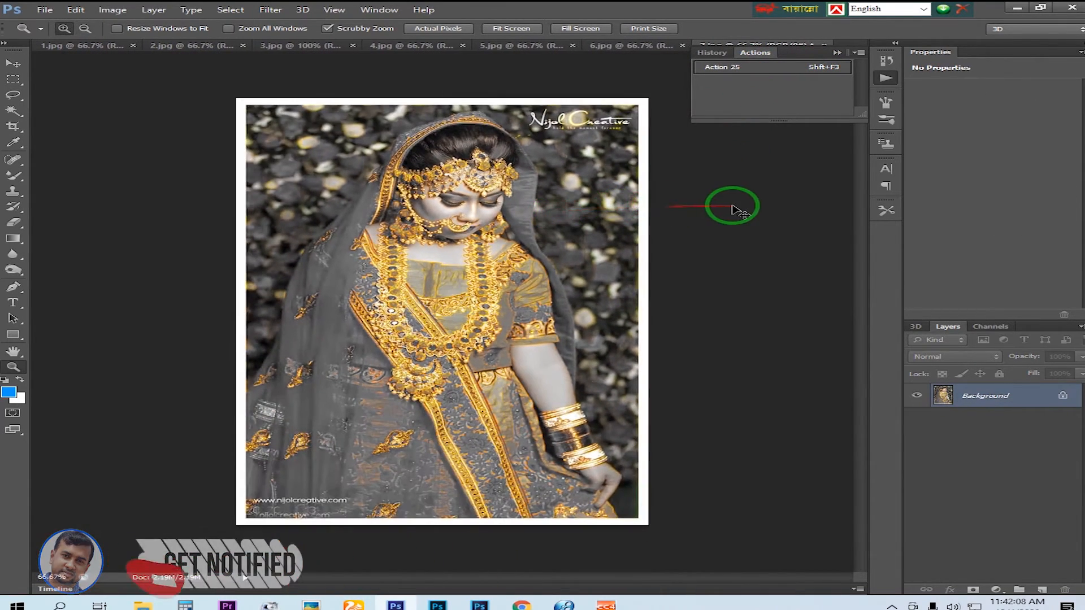
{"action": "key", "text": "ctrl+w"}
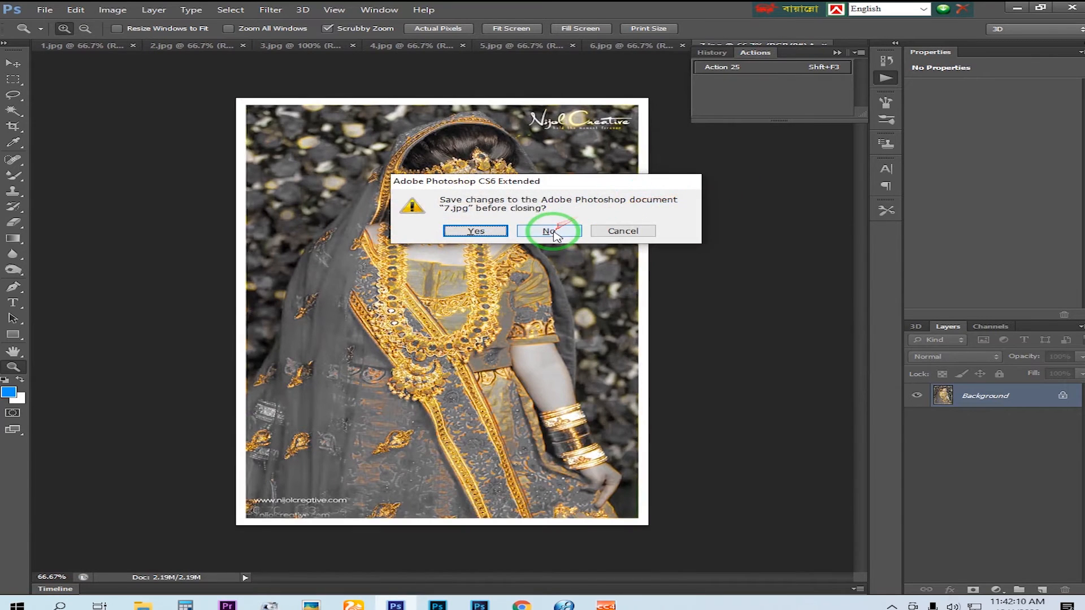
{"action": "left_click", "coordinate": [551, 231]}
Apply Action 25 to 6.jpg, check the result, and close the image without saving.
{"action": "left_click", "coordinate": [817, 72]}
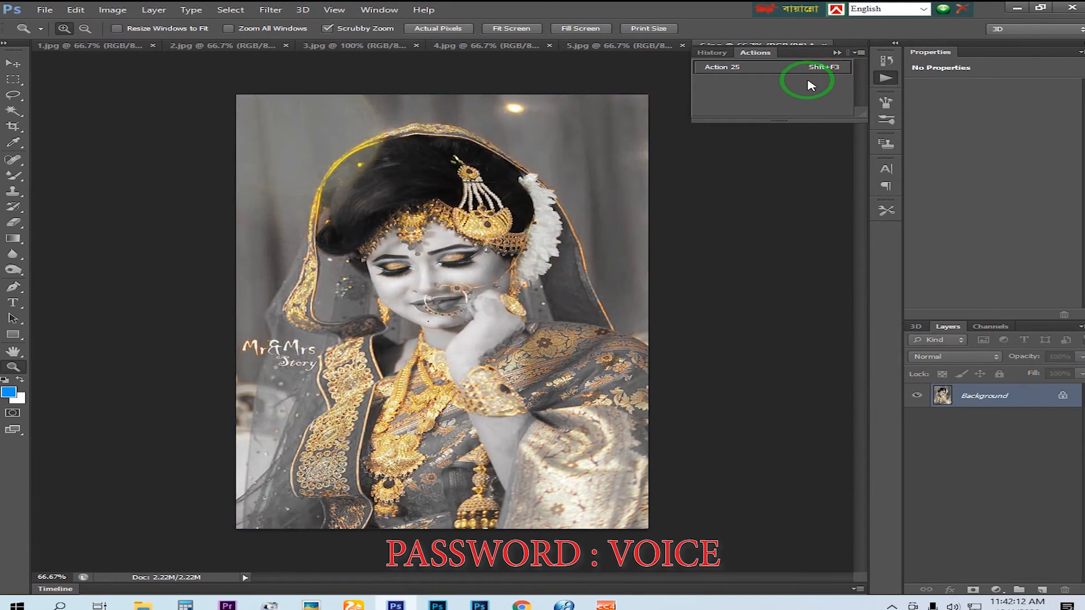
{"action": "left_click", "coordinate": [568, 249]}
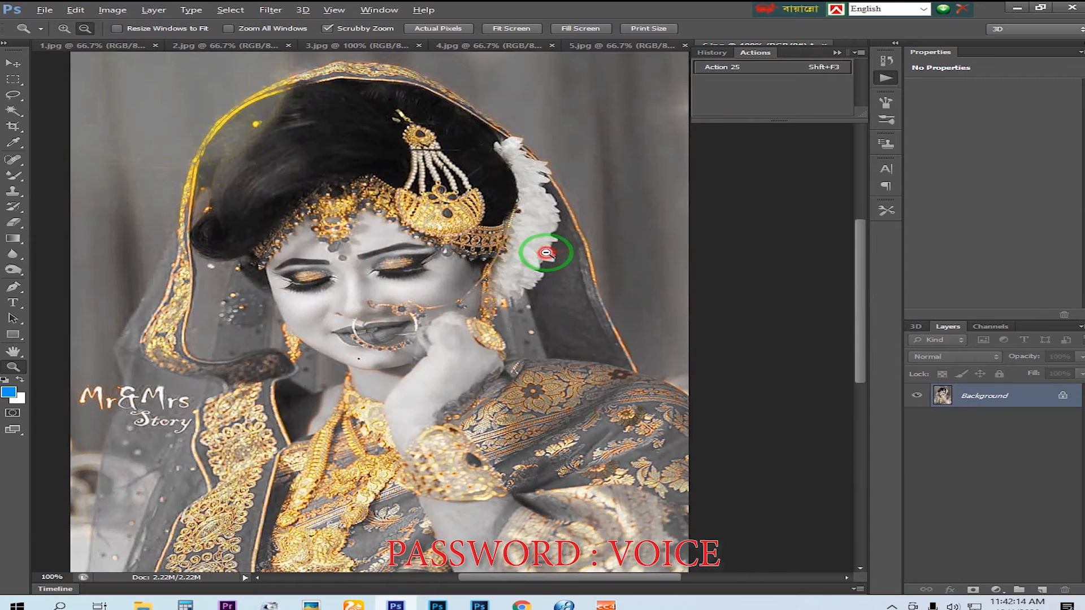
{"action": "left_click", "coordinate": [546, 253], "text": "alt"}
{"action": "key", "text": "ctrl+w"}
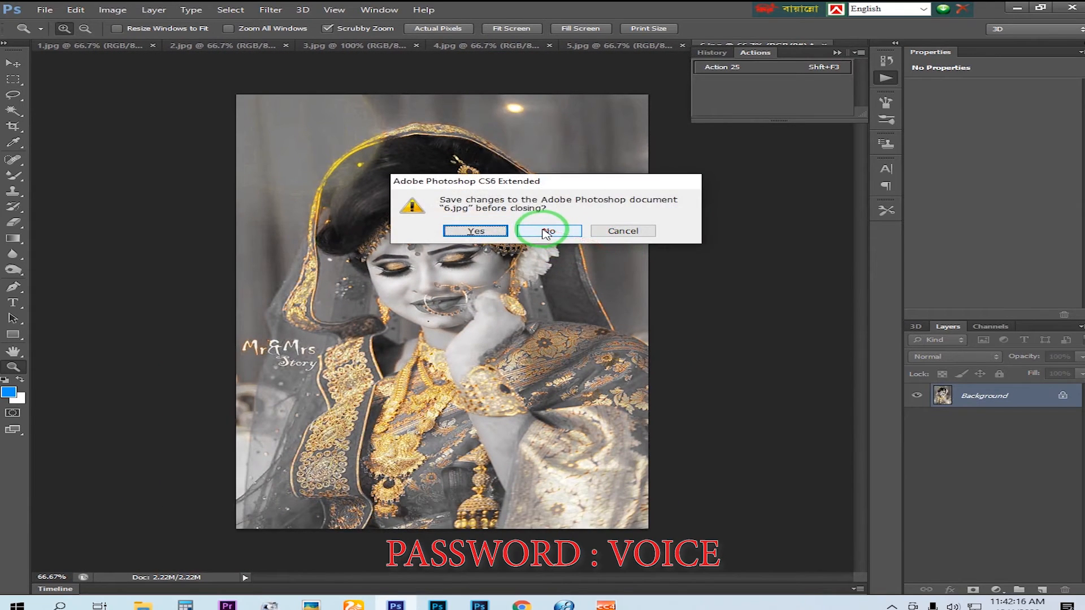
{"action": "left_click", "coordinate": [547, 231]}
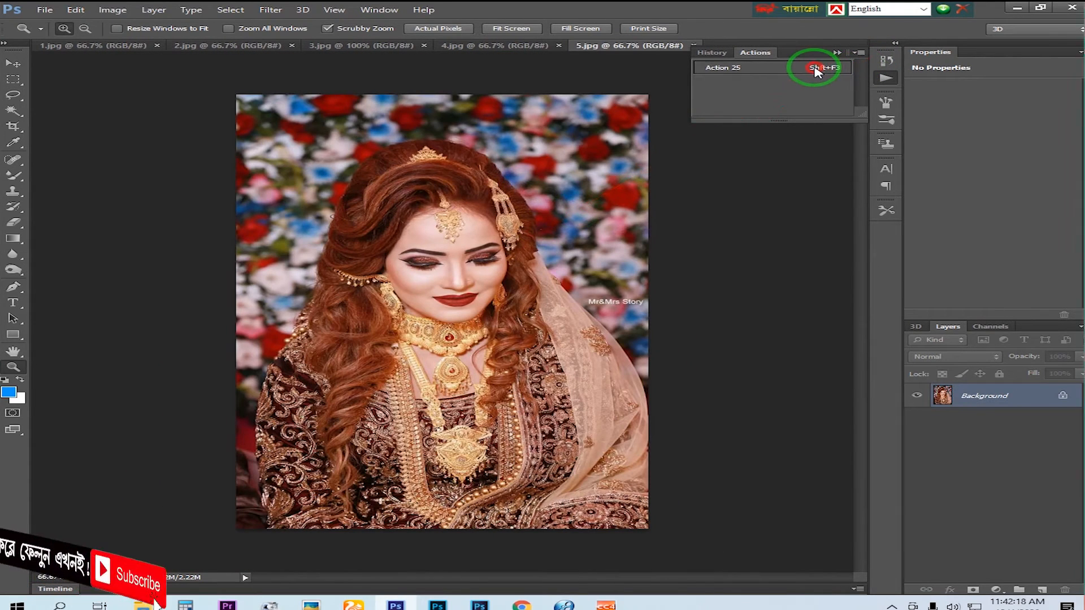
Run Action 25 on 5.jpg and inspect the jewellery up close.
{"action": "key", "text": "shift+F3"}
{"action": "left_click", "coordinate": [517, 212]}
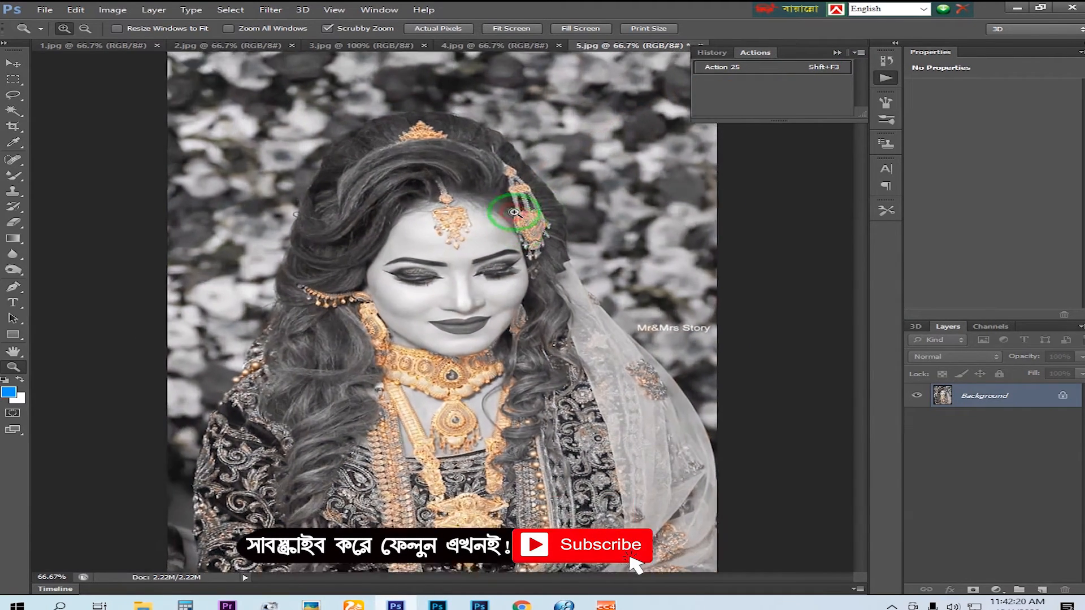
{"action": "left_click", "coordinate": [517, 212], "text": "alt"}
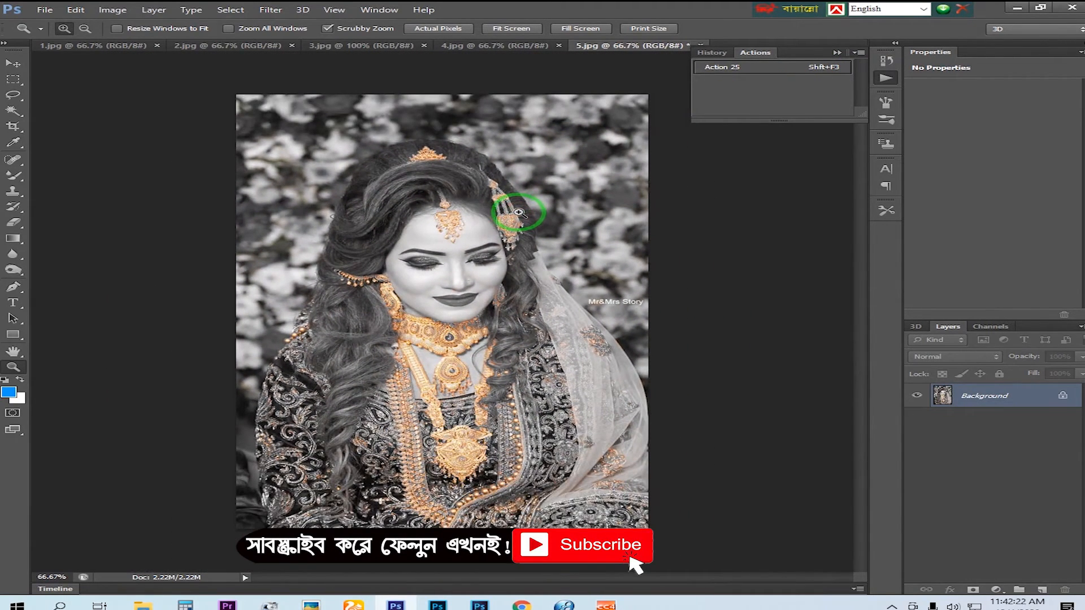
Darken the shadows of 5.jpg with a Levels adjustment by raising the black input level.
{"action": "key", "text": "ctrl+l"}
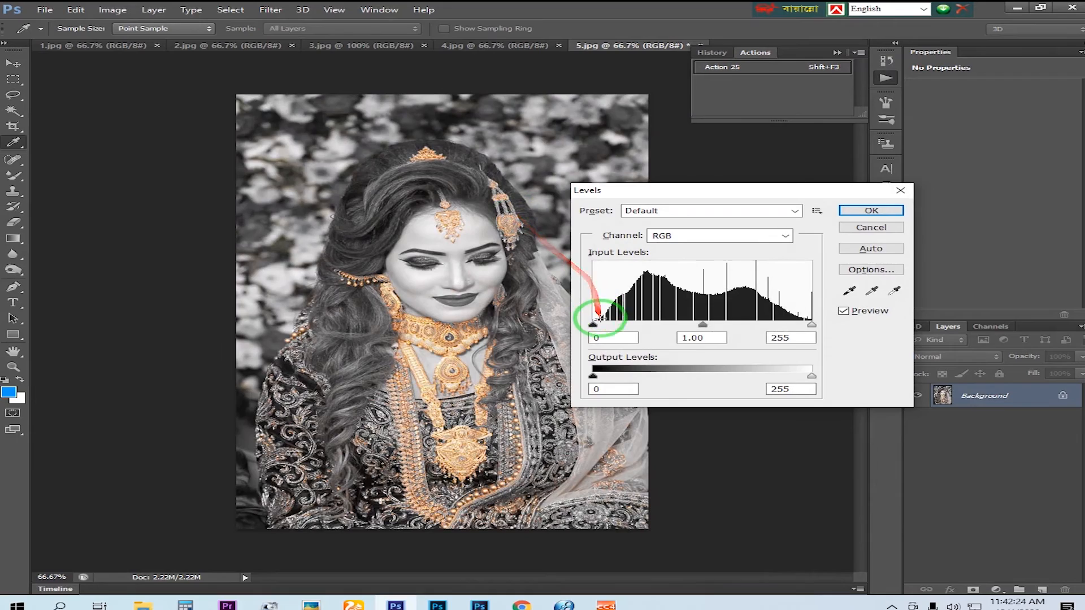
{"action": "left_click_drag", "start_coordinate": [600, 328], "coordinate": [628, 325]}
{"action": "key", "text": "Return"}
{"action": "key", "text": "z"}
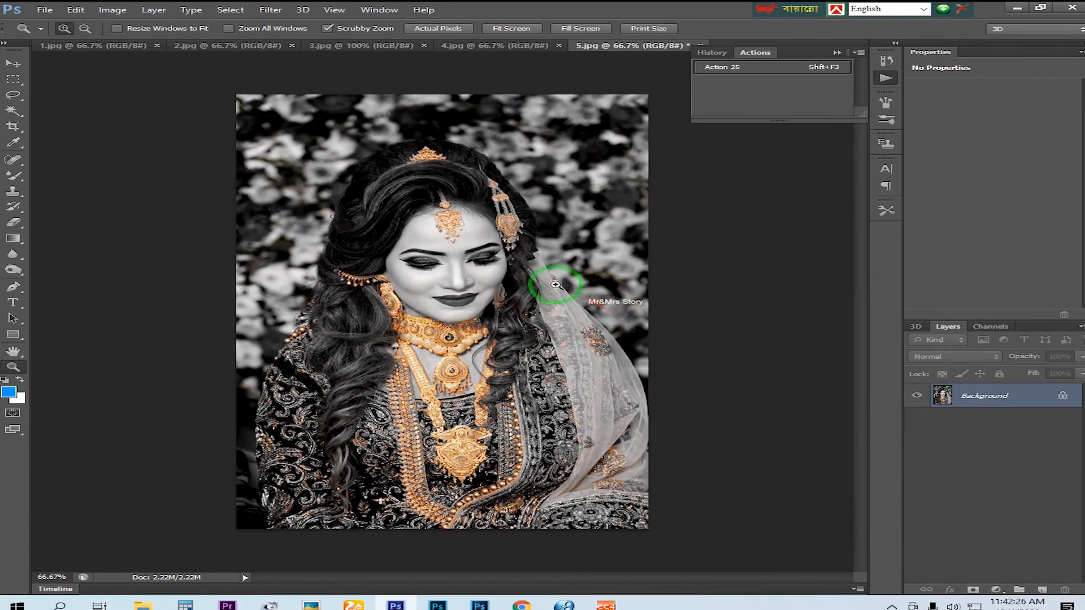
Close 5.jpg without saving and run Action 25 on 4.jpg.
{"action": "left_click", "coordinate": [551, 279]}
{"action": "key", "text": "ctrl+w"}
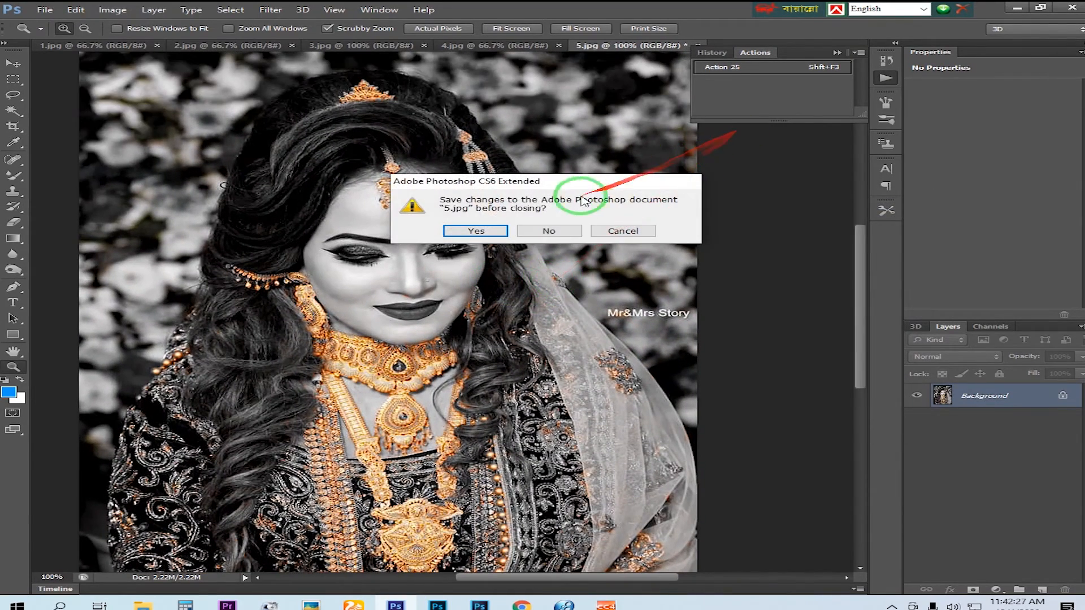
{"action": "left_click", "coordinate": [551, 231]}
{"action": "left_click", "coordinate": [811, 69]}
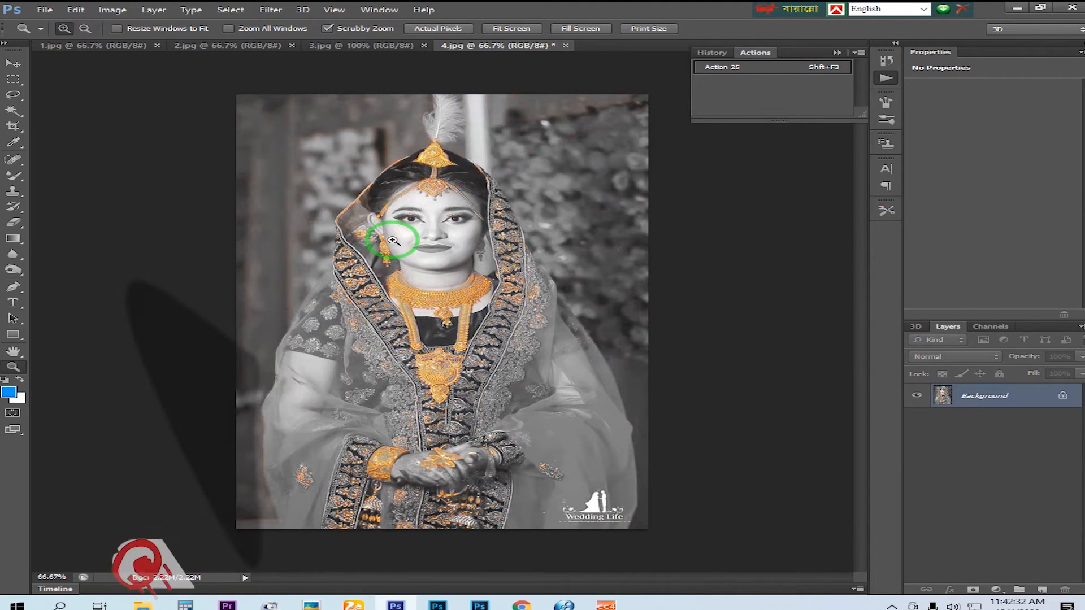
Darken the shadows of 4.jpg with Levels by raising the black input level, and close the image without saving.
{"action": "key", "text": "ctrl+l"}
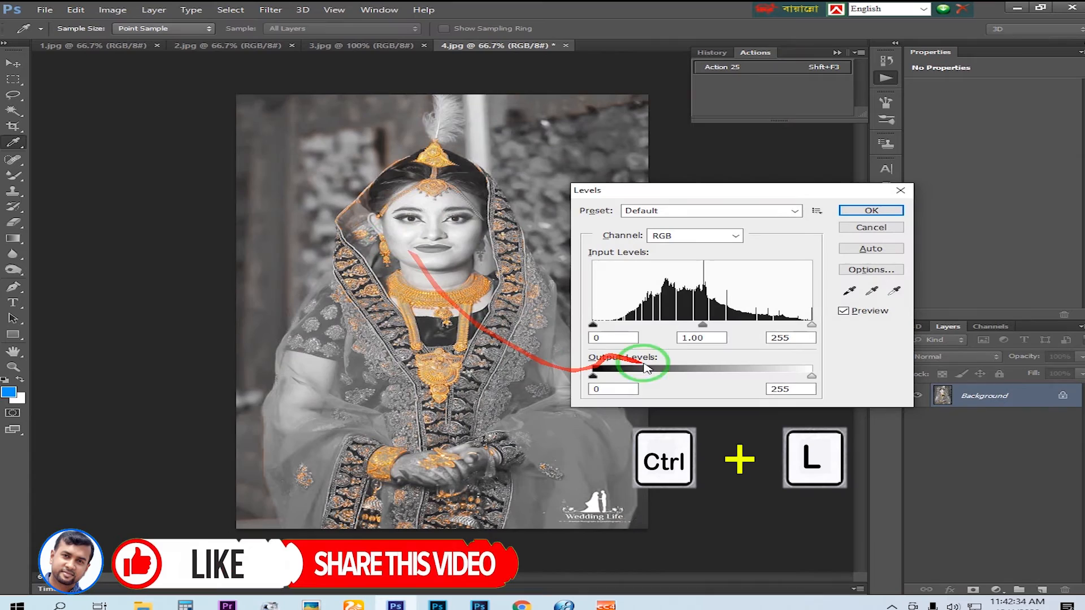
{"action": "left_click_drag", "start_coordinate": [592, 325], "coordinate": [629, 326]}
{"action": "key", "text": "Return"}
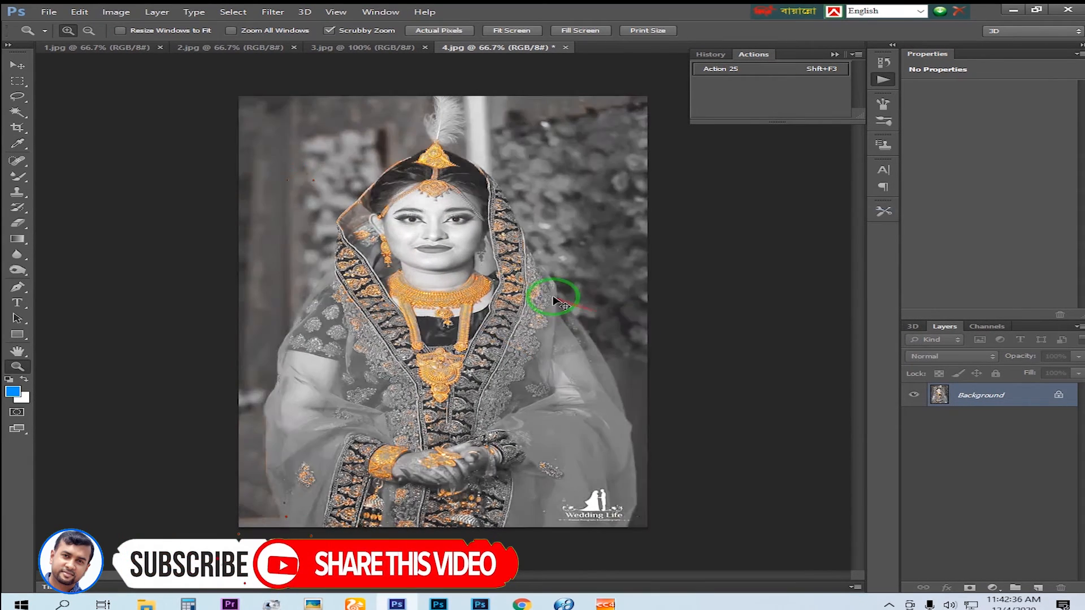
{"action": "key", "text": "ctrl+w"}
{"action": "left_click", "coordinate": [549, 232]}
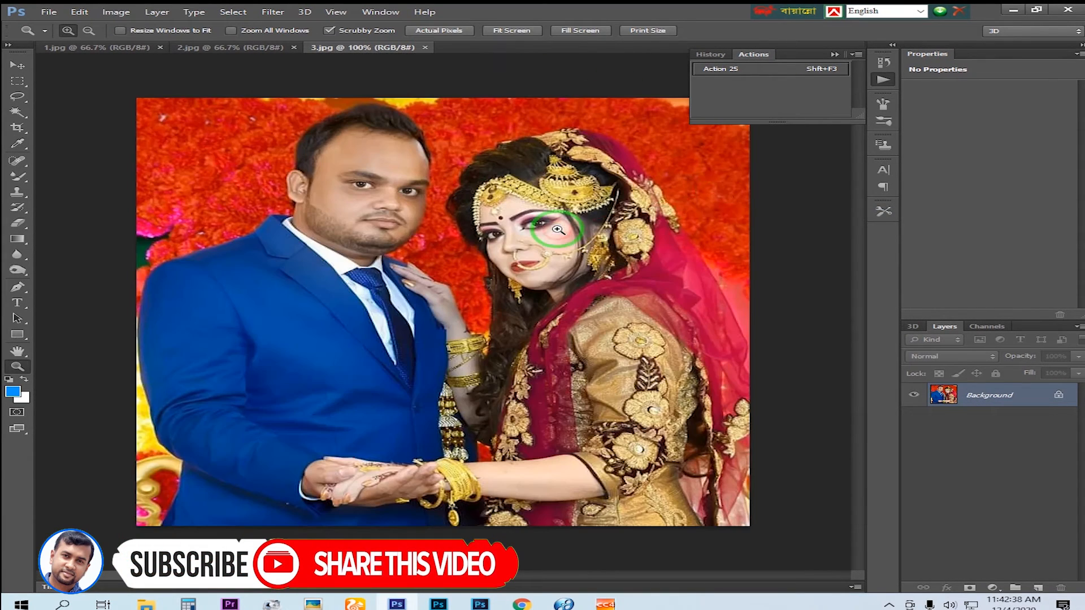
Run Action 25 on the couple photo 3.jpg and deepen its shadows by raising the black input level in Levels.
{"action": "left_click", "coordinate": [797, 69]}
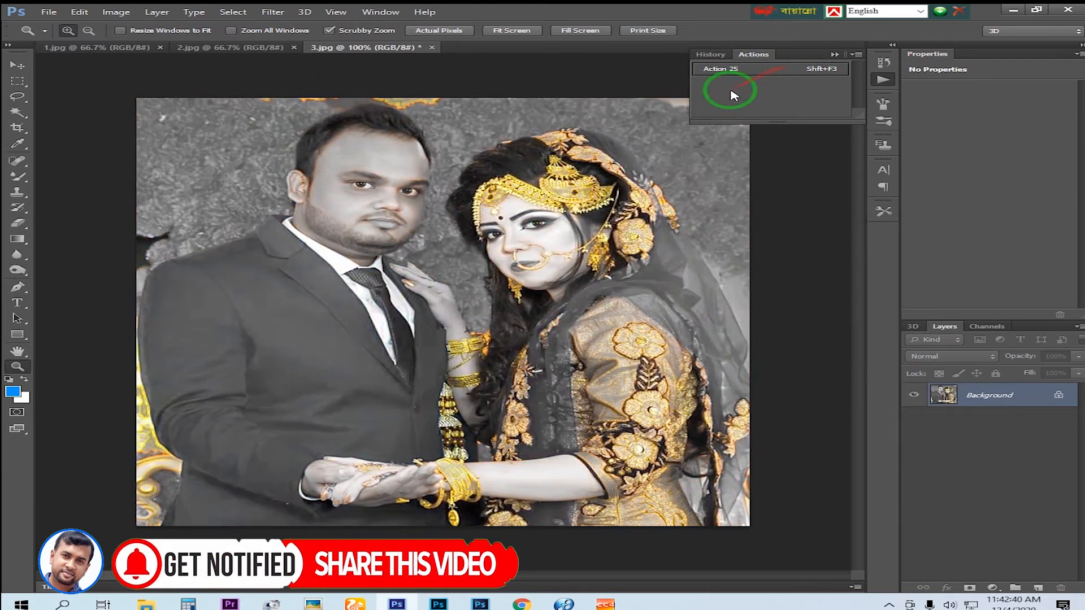
{"action": "key", "text": "ctrl+l"}
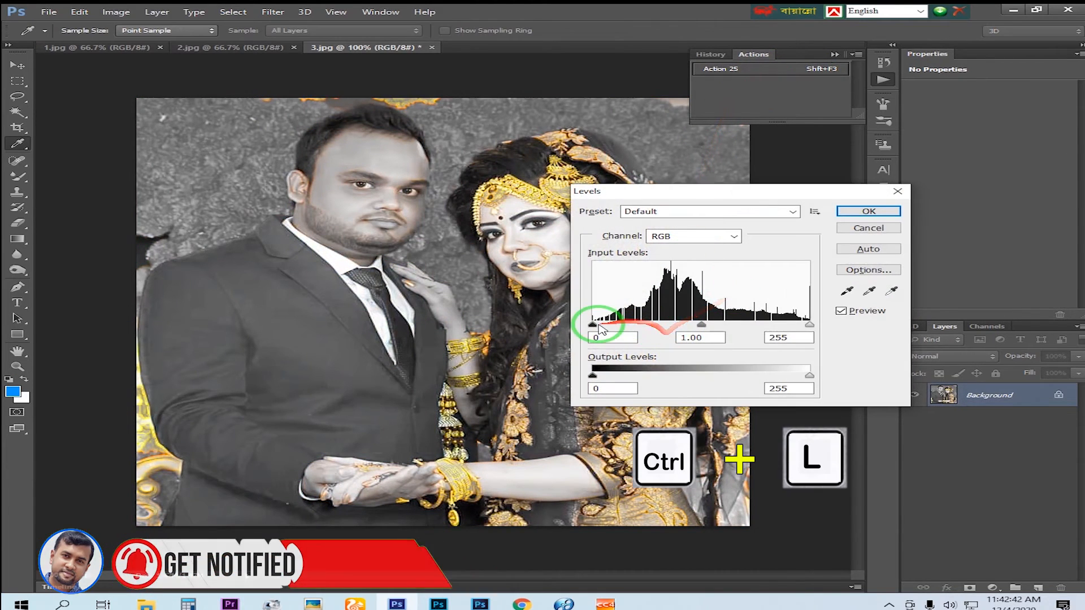
{"action": "left_click_drag", "start_coordinate": [592, 325], "coordinate": [635, 326]}
{"action": "key", "text": "Return"}
Close 3.jpg without saving and run Action 25 on 2.jpg.
{"action": "key", "text": "ctrl+w"}
{"action": "left_click", "coordinate": [550, 232]}
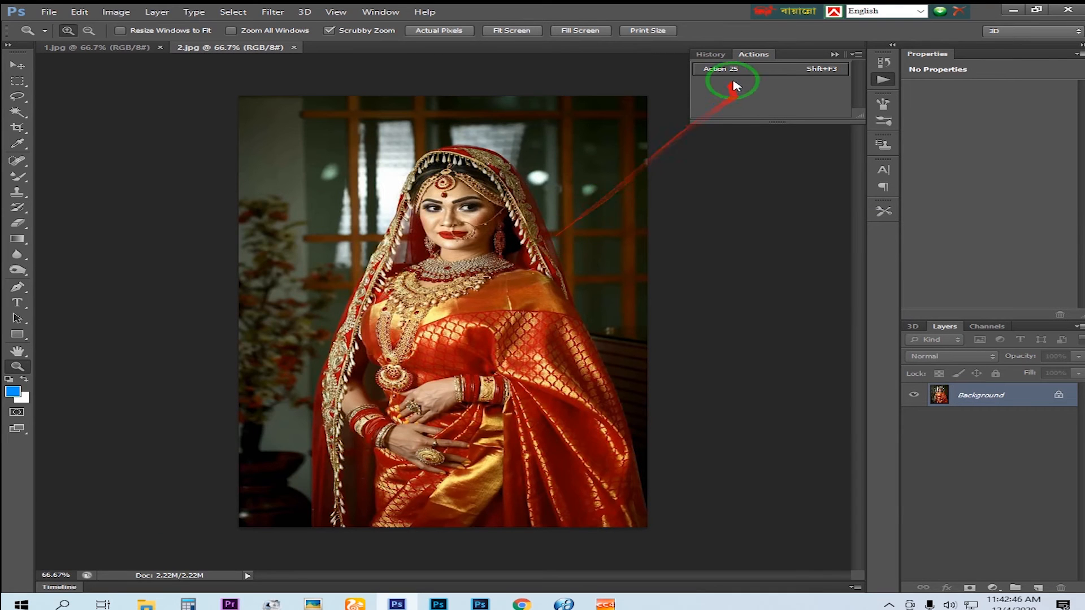
{"action": "left_click", "coordinate": [722, 70]}
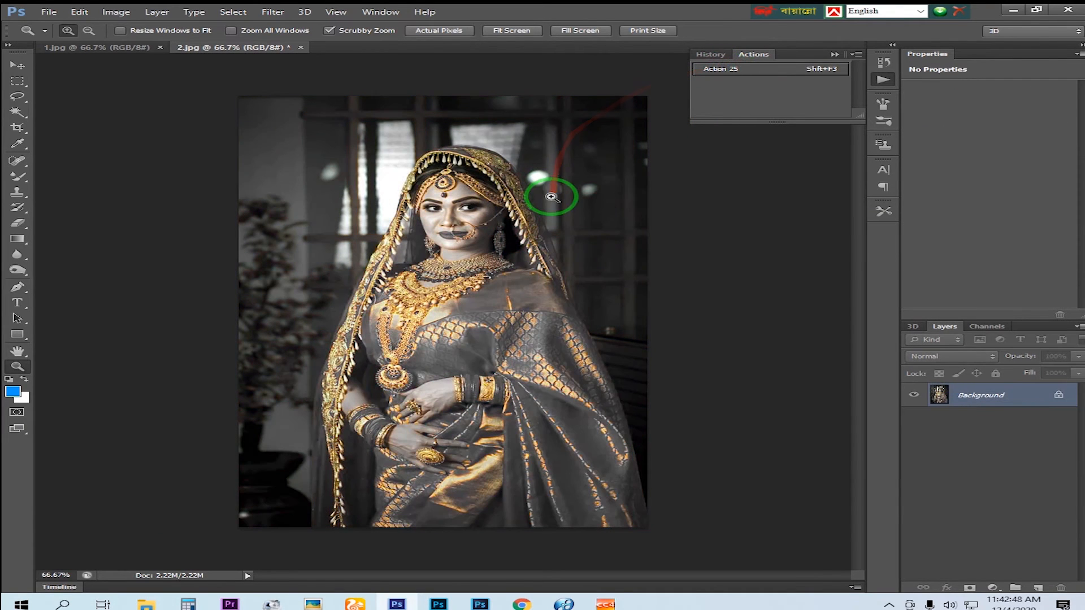
Darken 2.jpg with a Levels adjustment using a black input level of 25, and close the image without saving.
{"action": "left_click", "coordinate": [547, 197]}
{"action": "key", "text": "ctrl+l"}
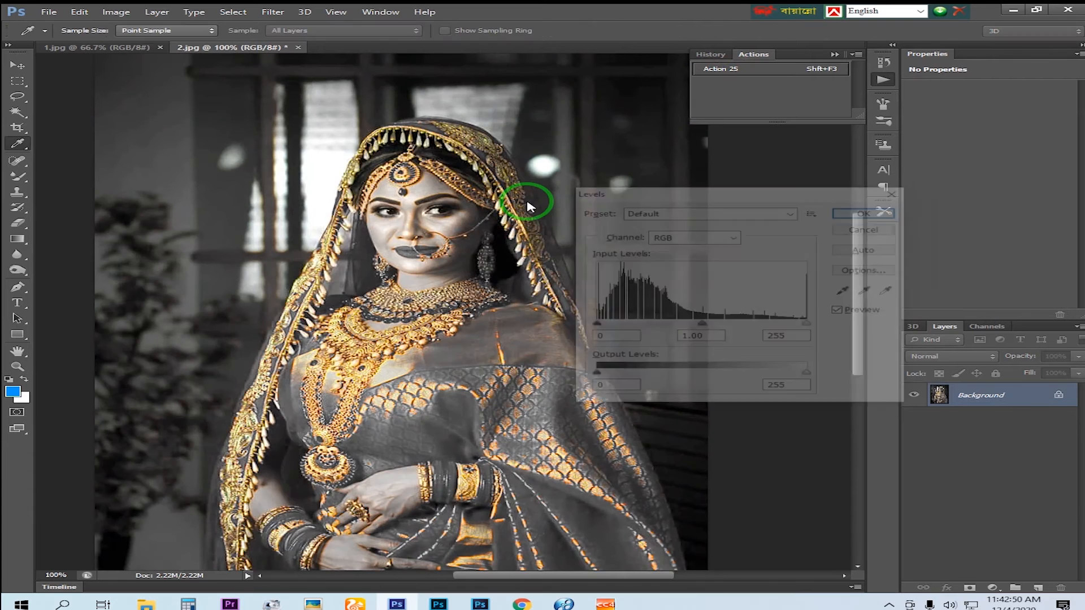
{"action": "left_click_drag", "start_coordinate": [608, 326], "coordinate": [614, 326]}
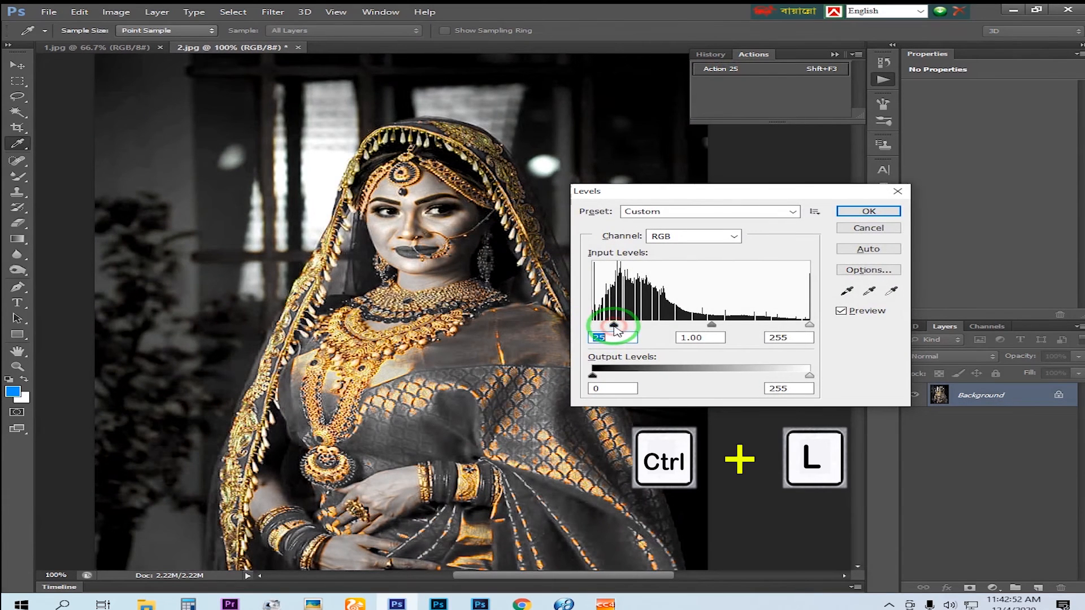
{"action": "key", "text": "Return"}
{"action": "key", "text": "ctrl+w"}
{"action": "left_click", "coordinate": [567, 241]}
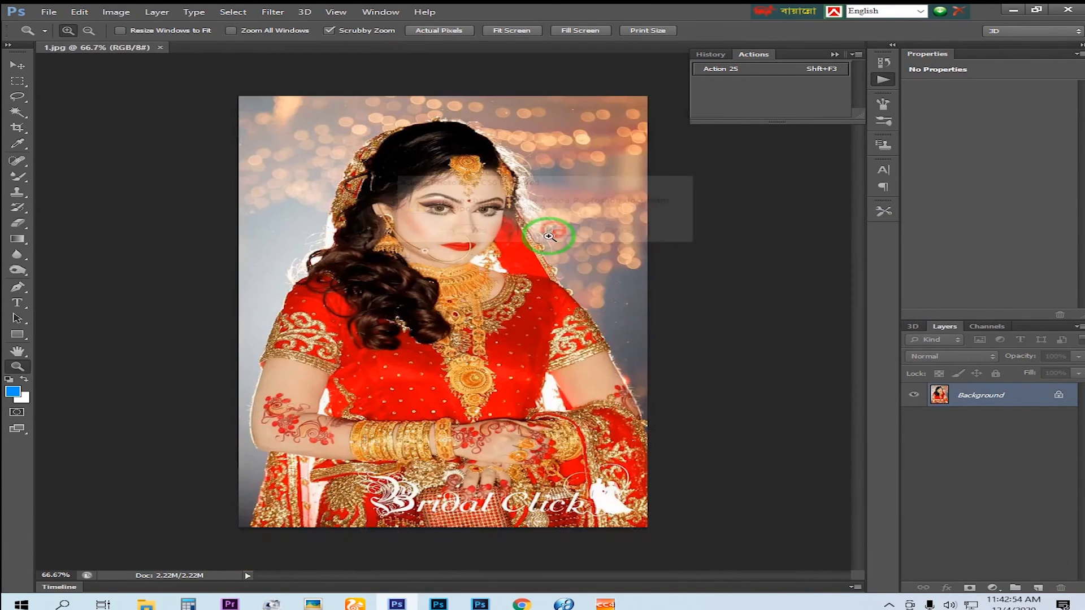
Run Action 25 on 1.jpg and slightly raise the black input level with a Levels adjustment.
{"action": "left_click", "coordinate": [718, 70]}
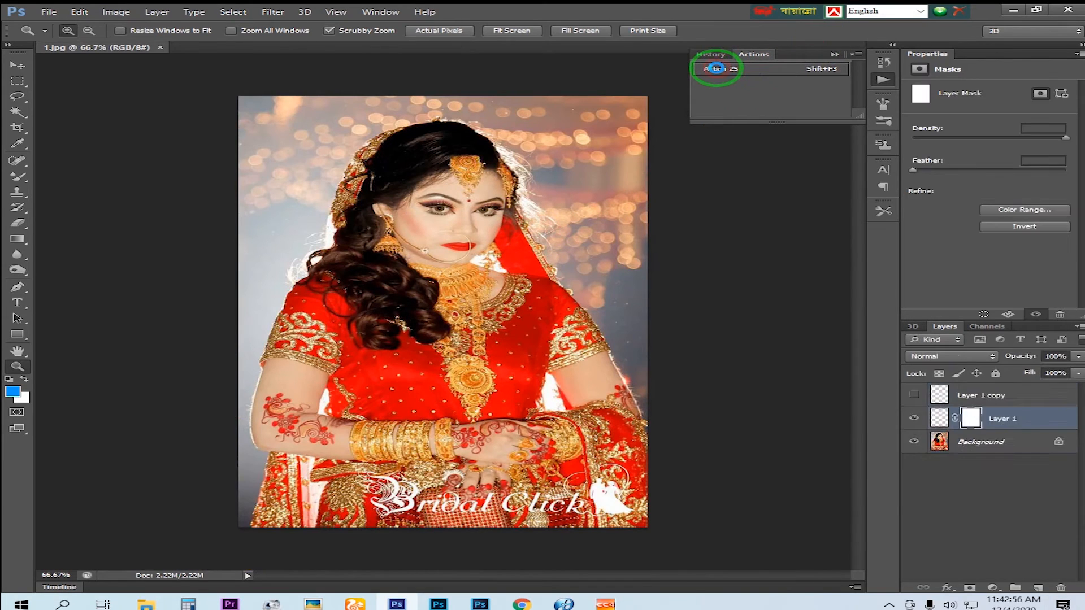
{"action": "key", "text": "ctrl+l"}
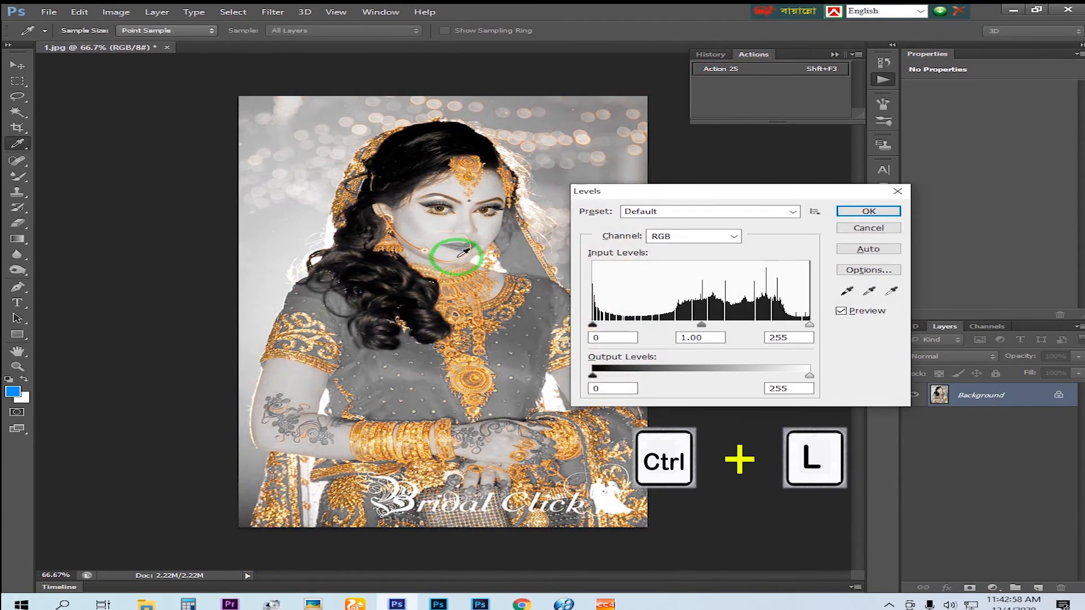
{"action": "left_click_drag", "start_coordinate": [593, 325], "coordinate": [601, 325]}
{"action": "key", "text": "Return"}
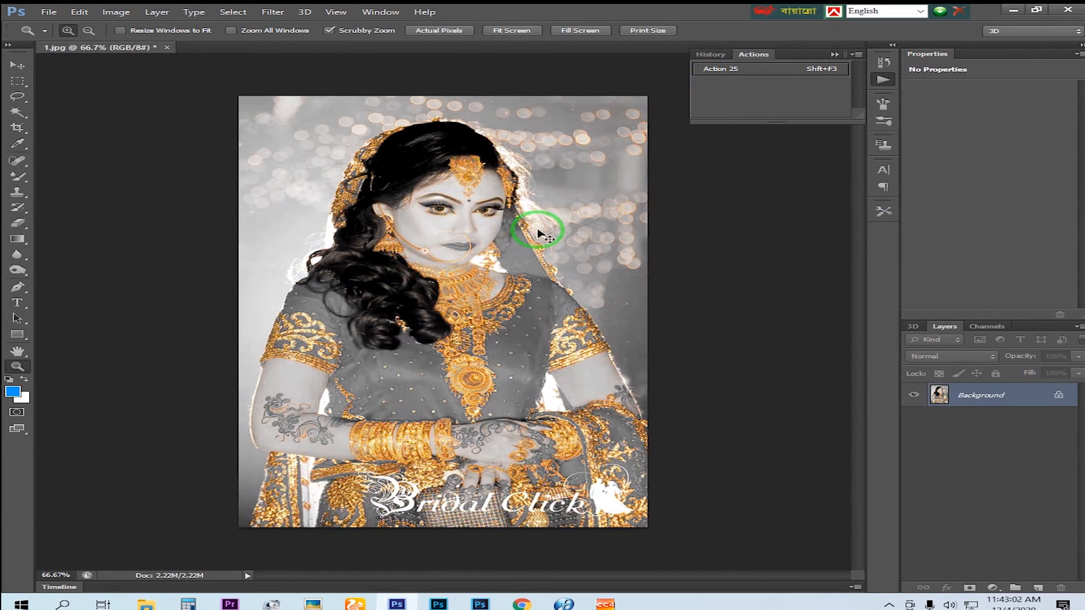
{"action": "left_click", "coordinate": [471, 221]}
{"action": "left_click", "coordinate": [446, 261], "text": "alt"}
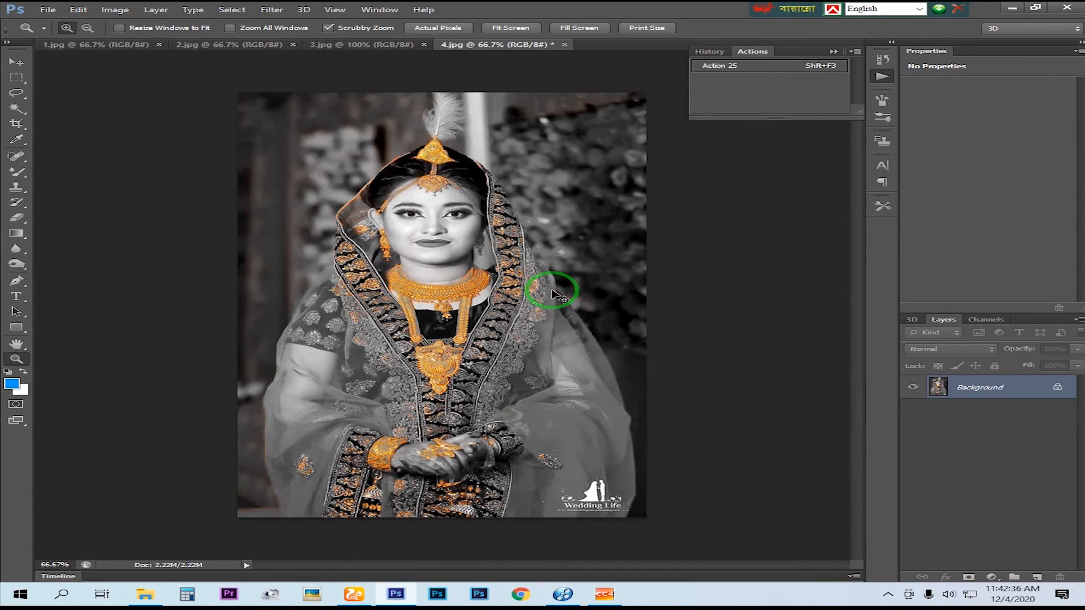
Close 4.jpg without saving and run Action 25 on 3.jpg.
{"action": "key", "text": "ctrl+w"}
{"action": "left_click", "coordinate": [547, 224]}
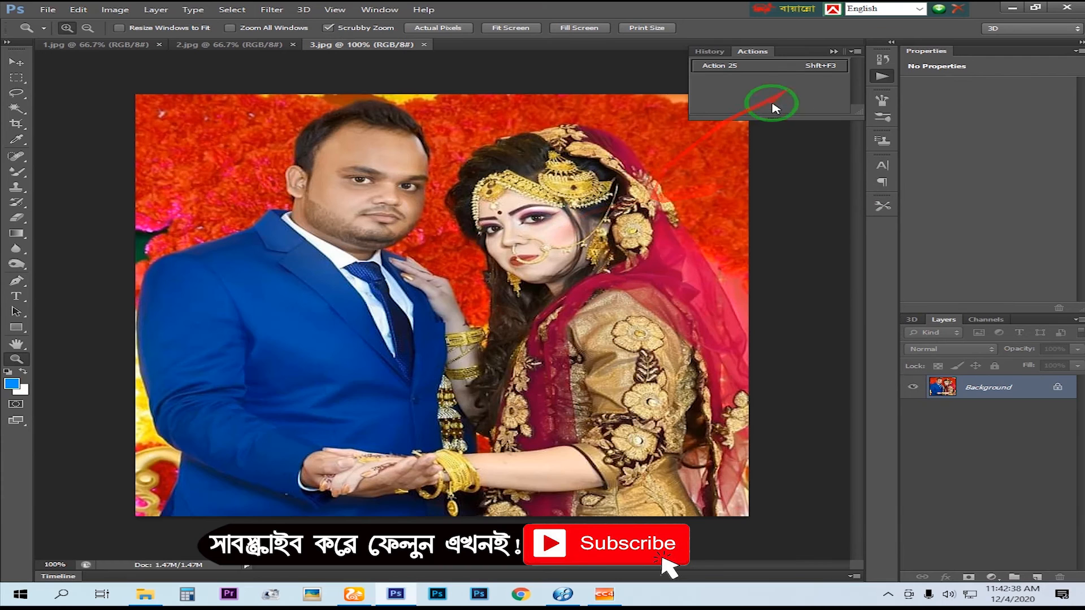
{"action": "left_click", "coordinate": [807, 66]}
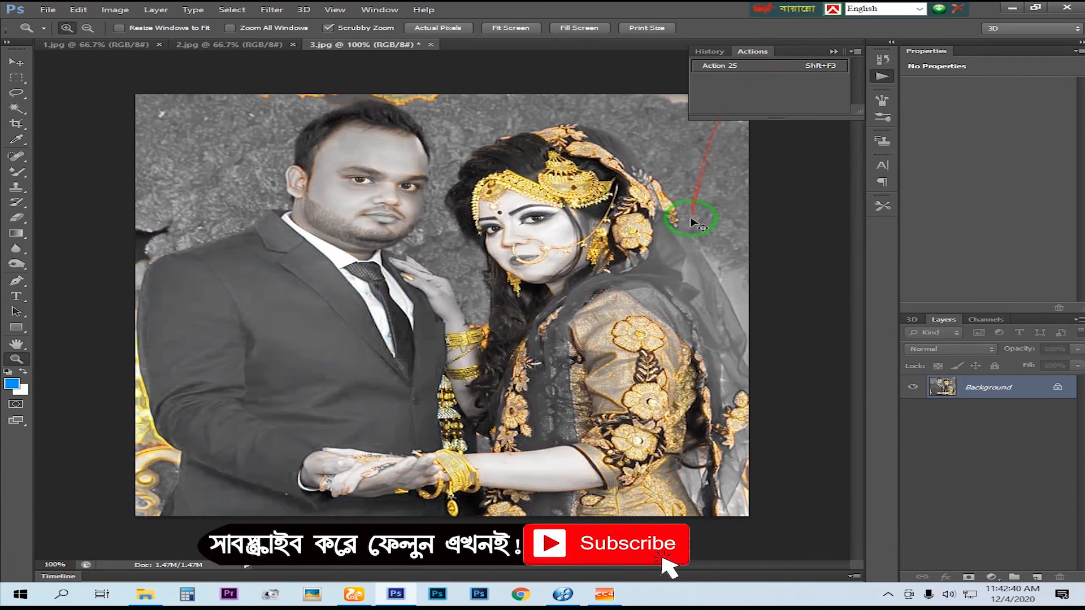
Darken the shadows of 3.jpg with Levels by raising the black input level, and close the image without saving.
{"action": "key", "text": "ctrl+l"}
{"action": "left_click_drag", "start_coordinate": [591, 318], "coordinate": [633, 318]}
{"action": "key", "text": "Return"}
{"action": "key", "text": "ctrl+w"}
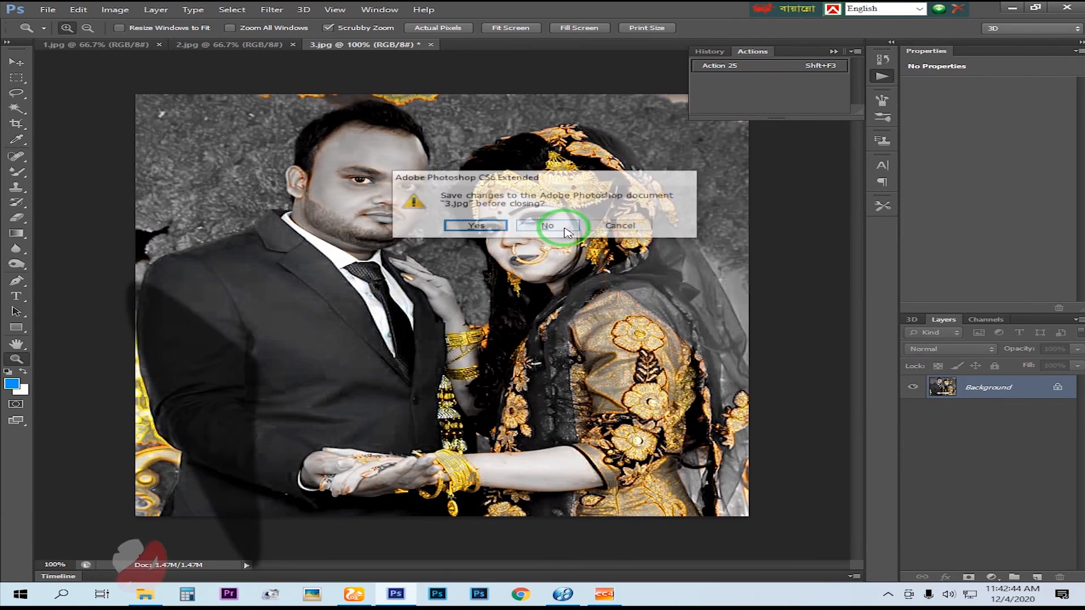
{"action": "left_click", "coordinate": [548, 226]}
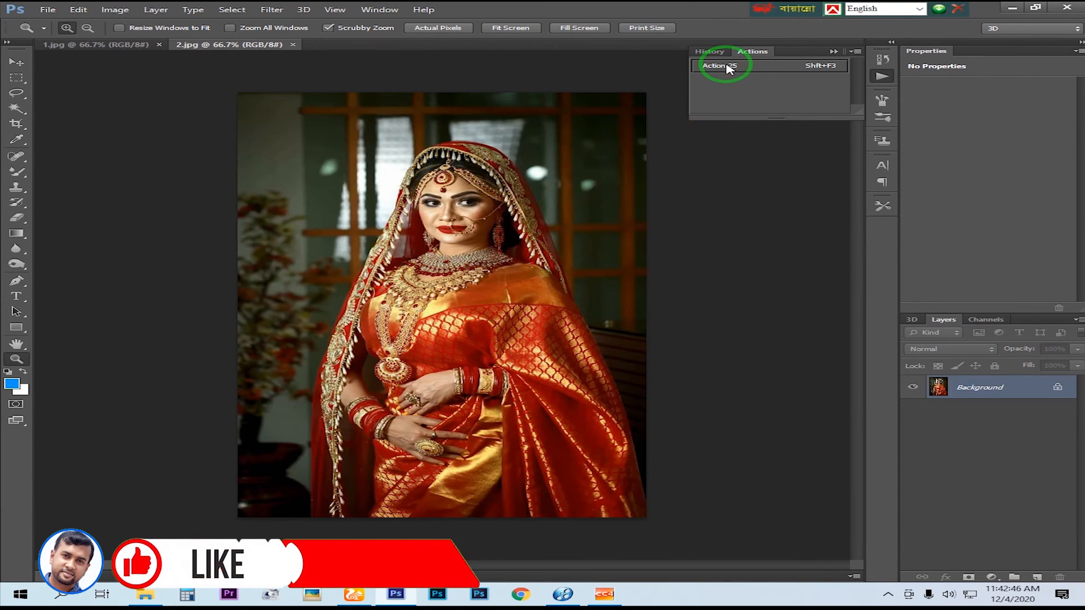
Run Action 25 on 2.jpg and set the black input level to 25 in a Levels adjustment.
{"action": "key", "text": "shift+F3"}
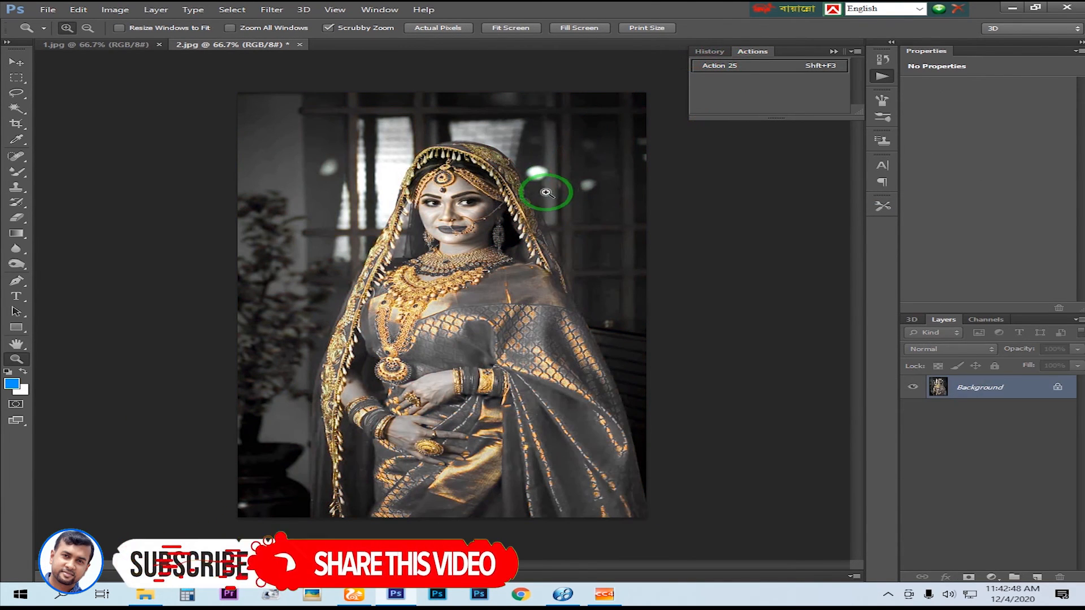
{"action": "left_click", "coordinate": [546, 192]}
{"action": "key", "text": "i"}
{"action": "key", "text": "ctrl+l"}
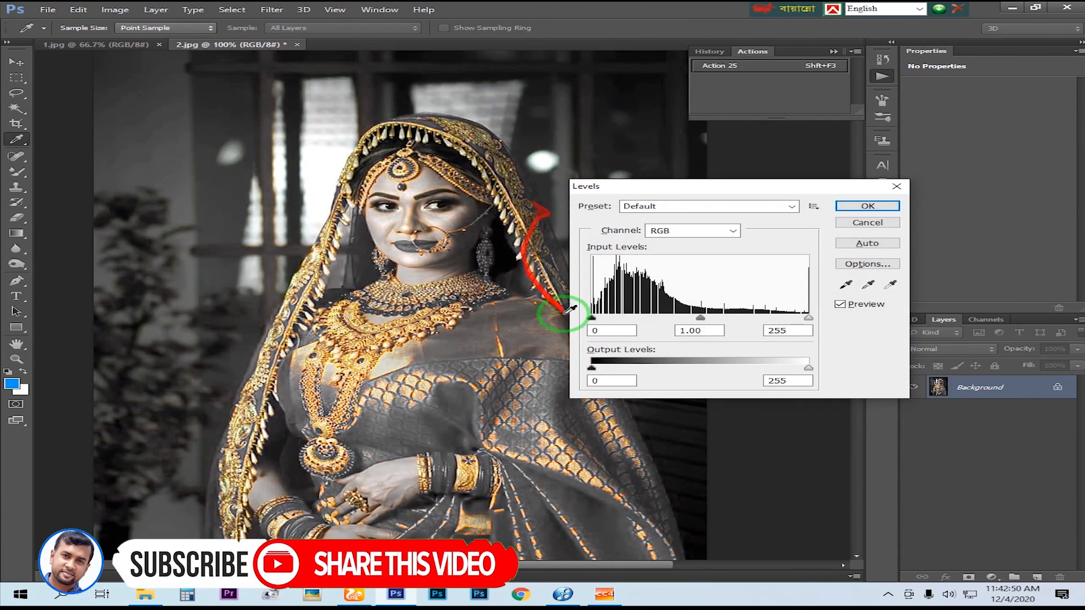
{"action": "left_click_drag", "start_coordinate": [606, 320], "coordinate": [613, 320]}
{"action": "key", "text": "Return"}
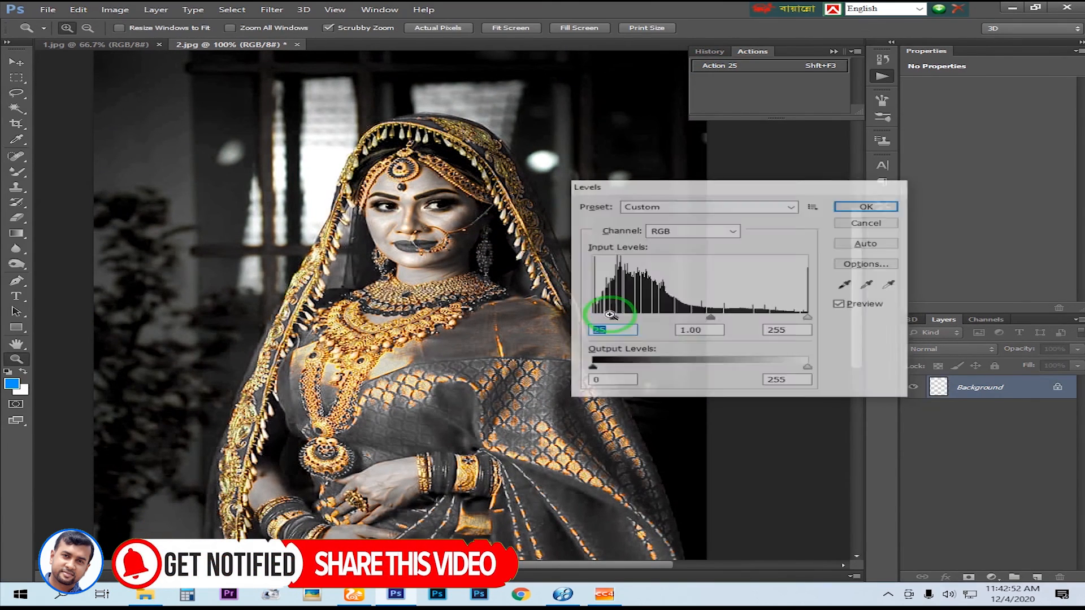
Close 2.jpg without saving and run Action 25 on 1.jpg.
{"action": "key", "text": "ctrl+w"}
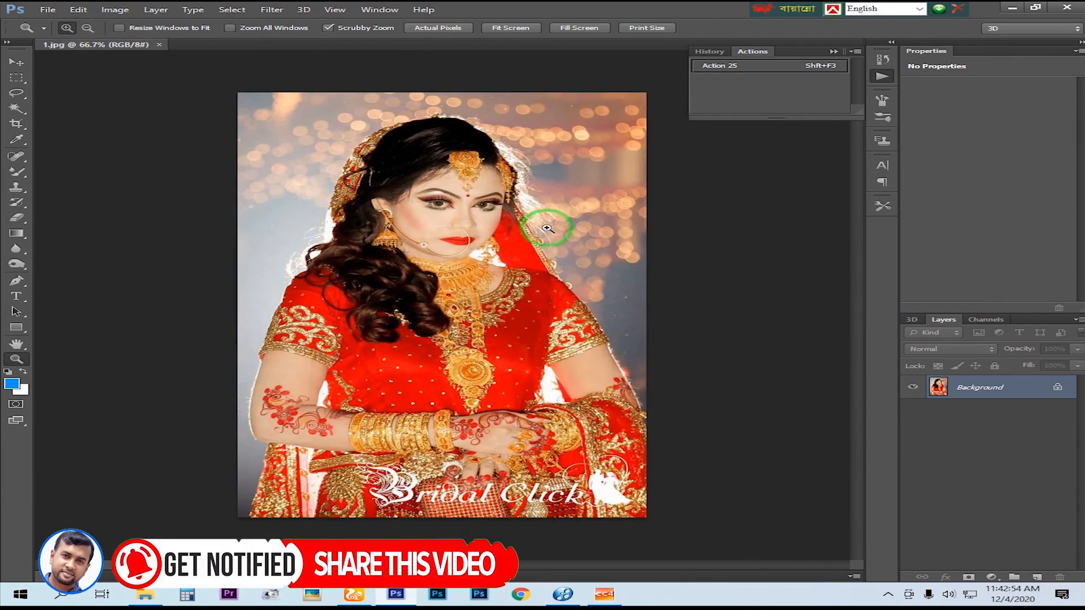
{"action": "left_click", "coordinate": [716, 67]}
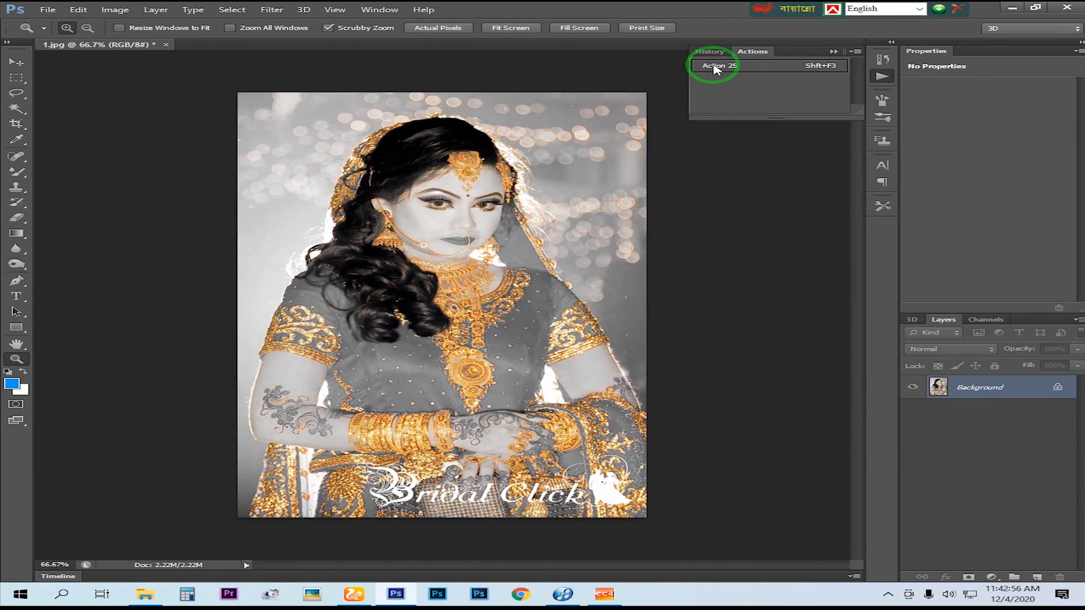